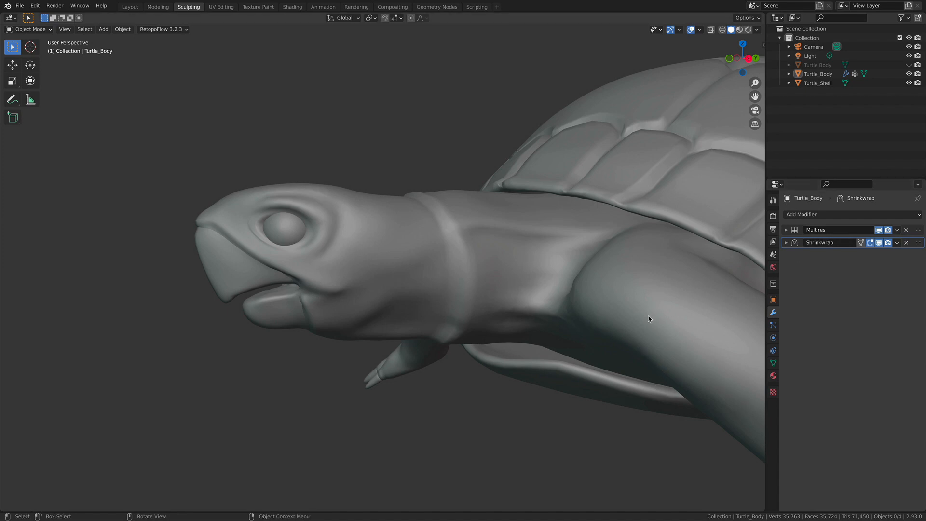
# - Hide the Turtle_Shell object while checking Turtle_Body in Sculpt Mode, and return to Object Mode
pyautogui.click(29, 30)
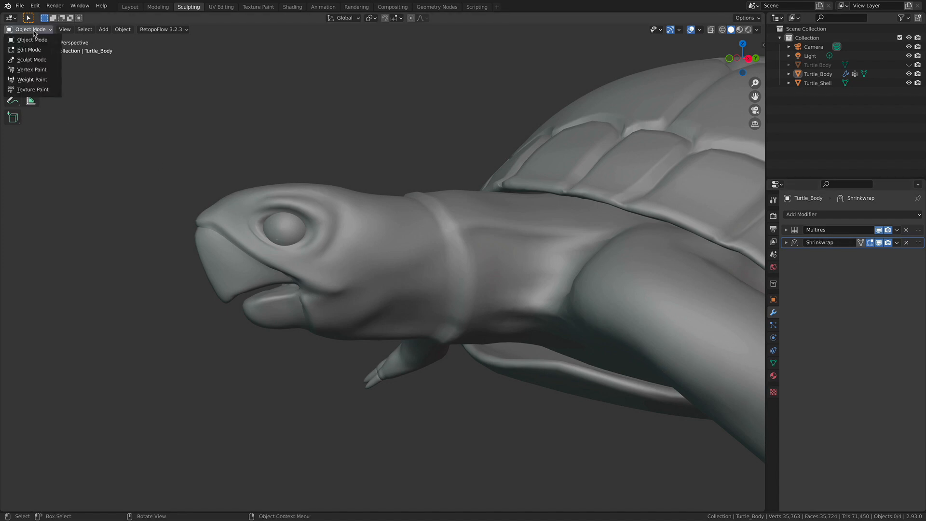
pyautogui.click(30, 61)
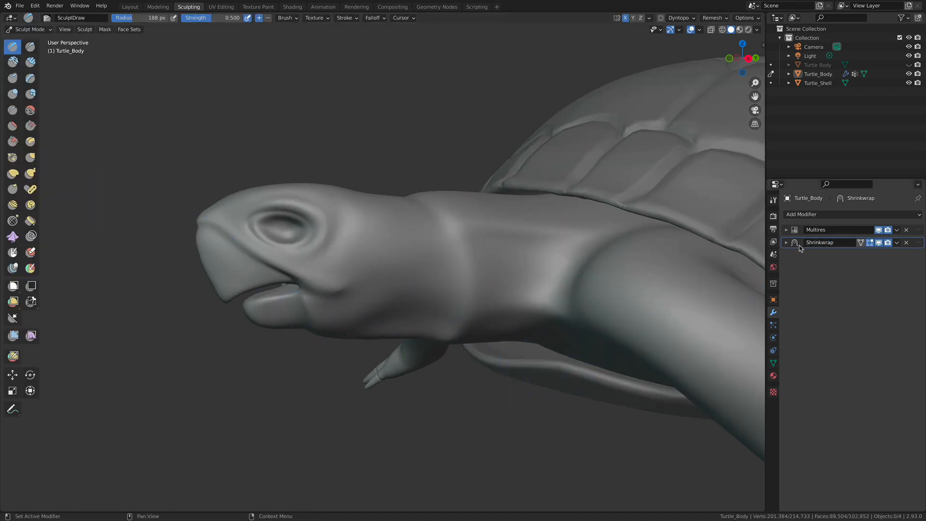
pyautogui.moveTo(531, 279); pyautogui.dragTo(581, 284, button='middle')
pyautogui.click(909, 82)
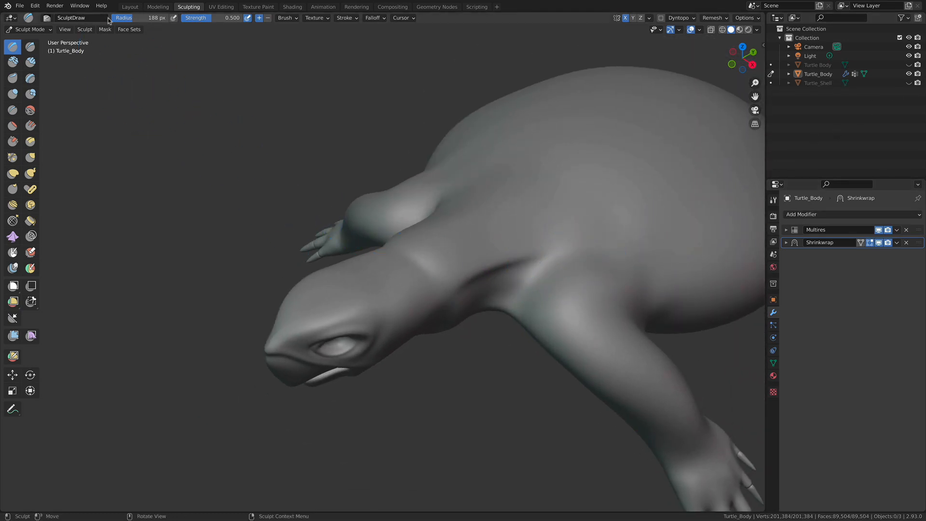
pyautogui.click(25, 30)
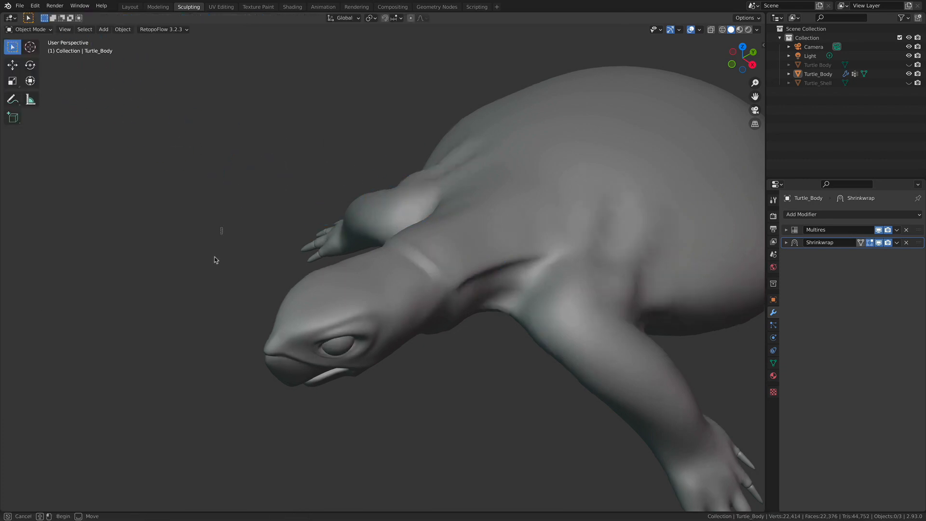
# - Examine the shrinkwrapped head, neck, shoulder and underside of the turtle body from several angles
pyautogui.moveTo(601, 322)
pyautogui.mouseDown(button='middle')
pyautogui.moveTo(589, 338)
pyautogui.moveTo(593, 314)
pyautogui.moveTo(584, 336)
pyautogui.moveTo(599, 314)
pyautogui.moveTo(589, 317)
pyautogui.mouseUp(button='middle')
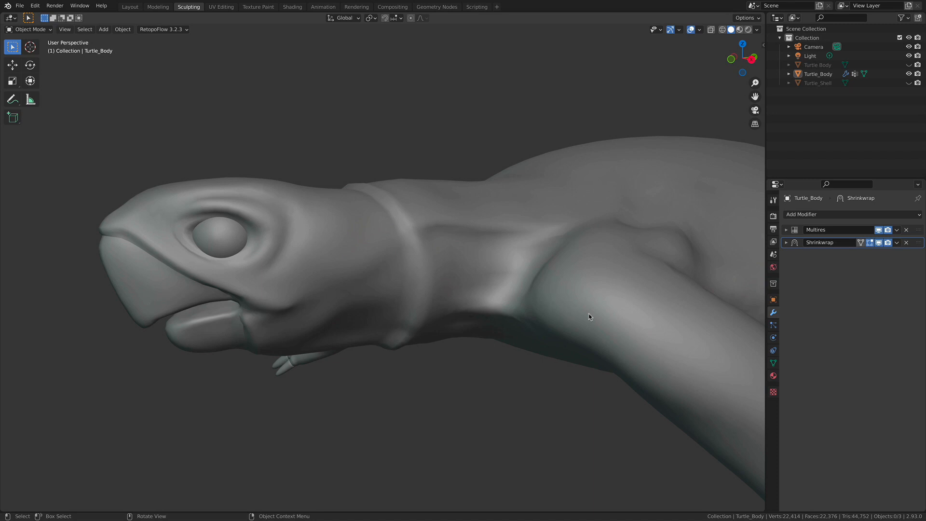
pyautogui.moveTo(573, 241); pyautogui.dragTo(567, 242, button='middle')
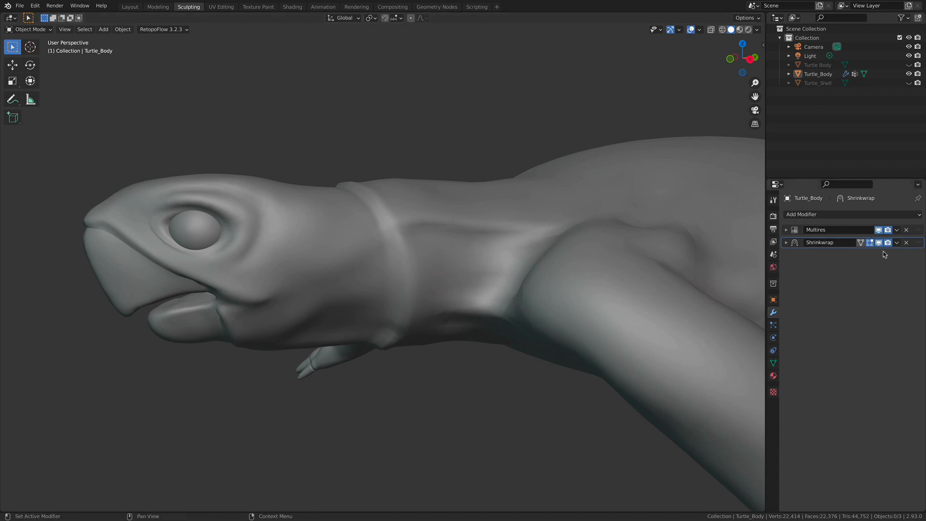
pyautogui.moveTo(516, 271); pyautogui.dragTo(549, 276, button='middle')
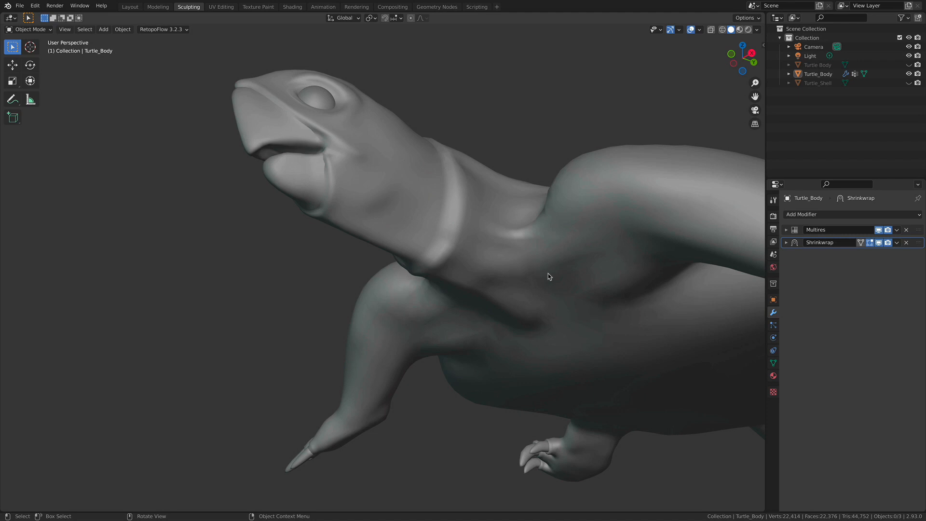
pyautogui.moveTo(647, 252); pyautogui.dragTo(635, 300, button='middle')
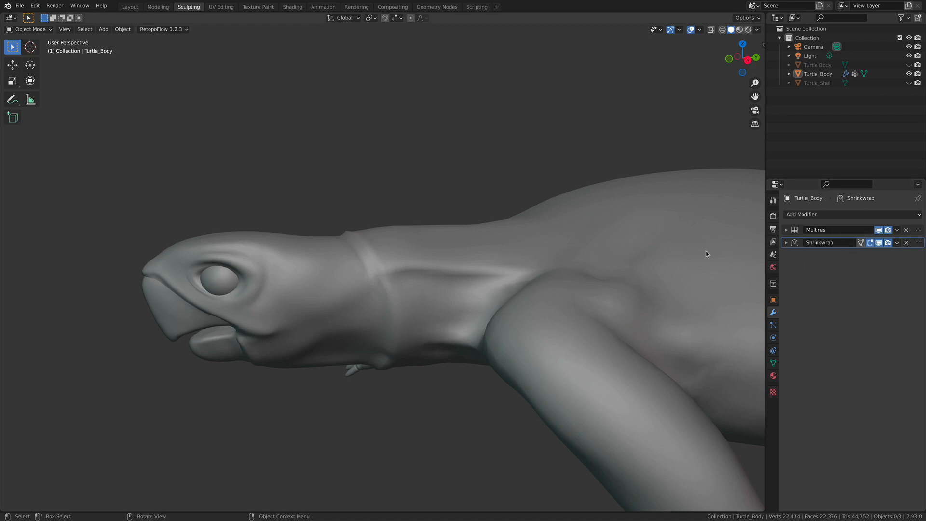
pyautogui.moveTo(566, 271); pyautogui.dragTo(627, 270, button='middle')
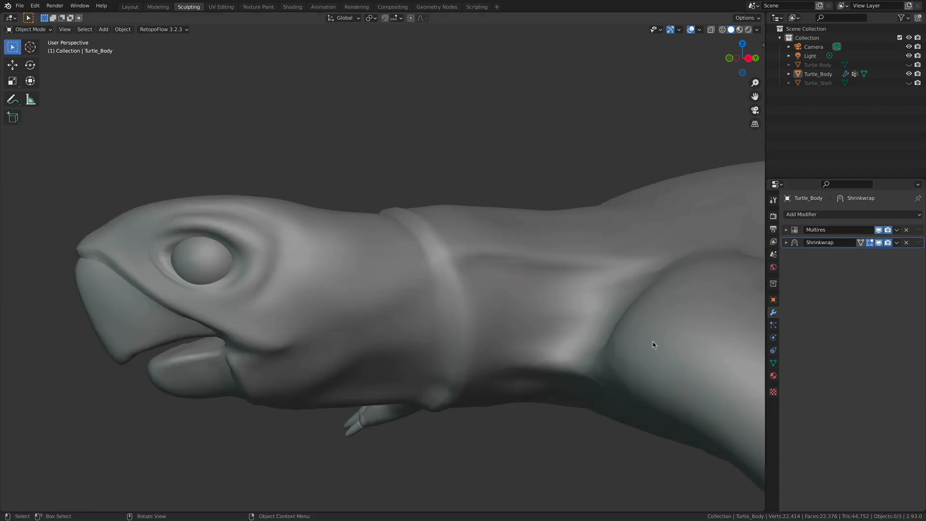
pyautogui.scroll(-5, 673, 271)
pyautogui.scroll(2, 667, 276)
pyautogui.moveTo(665, 282); pyautogui.dragTo(633, 303, button='middle')
pyautogui.scroll(5, 632, 294)
pyautogui.scroll(-3, 699, 306)
pyautogui.moveTo(699, 306); pyautogui.dragTo(642, 258, button='middle')
pyautogui.moveTo(550, 254); pyautogui.dragTo(548, 266, button='middle')
pyautogui.moveTo(595, 288)
pyautogui.mouseDown(button='middle')
pyautogui.moveTo(585, 277)
pyautogui.moveTo(589, 285)
pyautogui.mouseUp(button='middle')
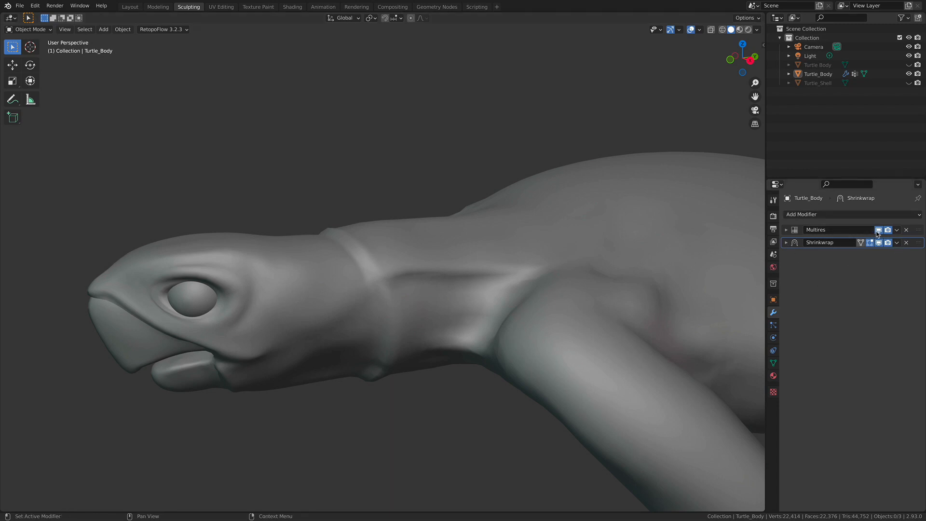
# - Toggle the Shrinkwrap modifier's viewport display off and on to compare the body with and without the projection
pyautogui.click(897, 243)
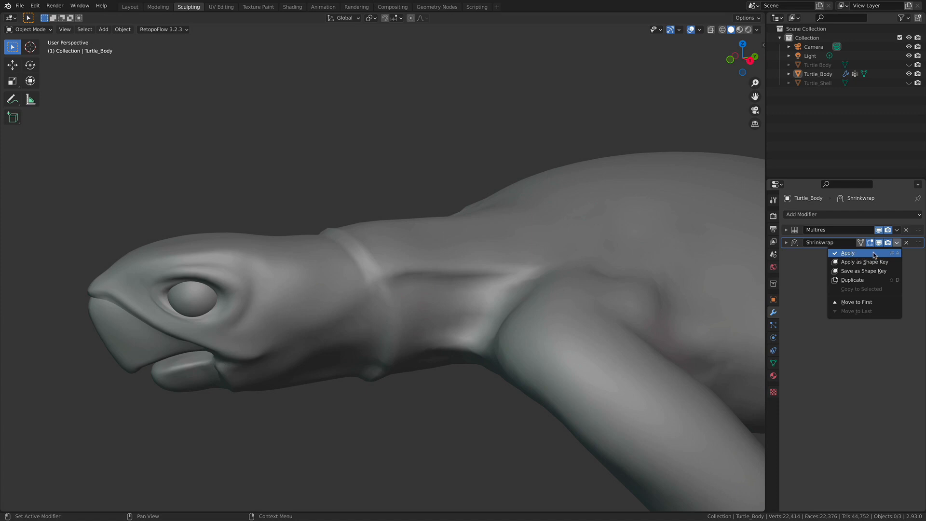
pyautogui.click(897, 243)
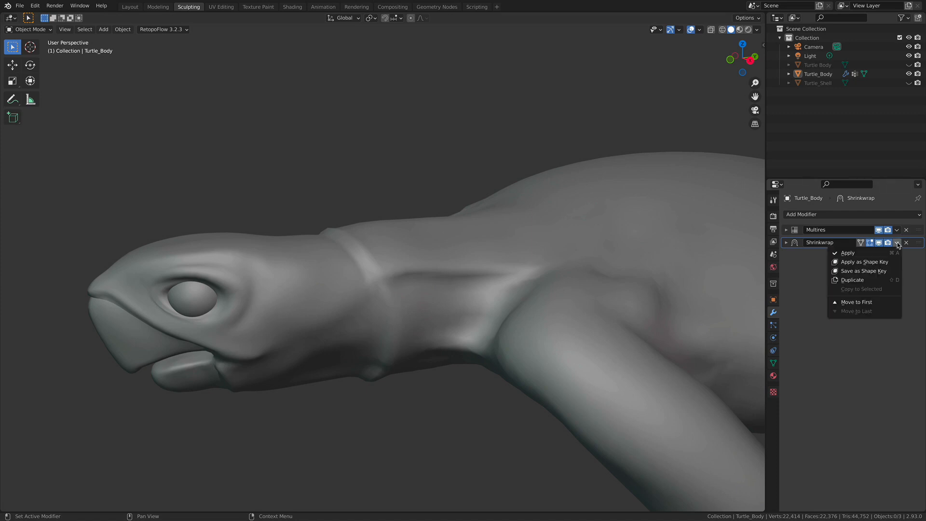
pyautogui.click(878, 243)
pyautogui.click(881, 243)
pyautogui.click(881, 243)
pyautogui.click(881, 243)
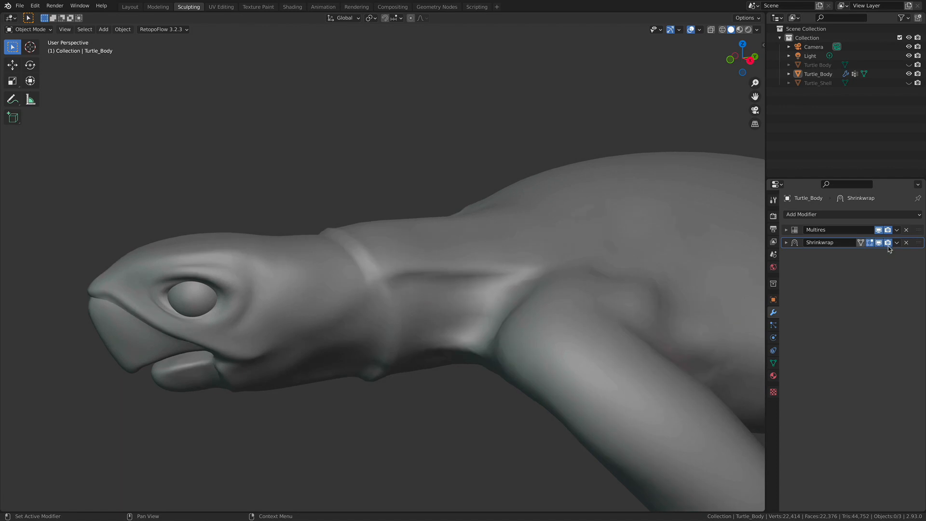
# - Apply the Shrinkwrap modifier on Turtle_Body, keeping the Multires modifier
pyautogui.moveTo(672, 310); pyautogui.dragTo(655, 320, button='middle')
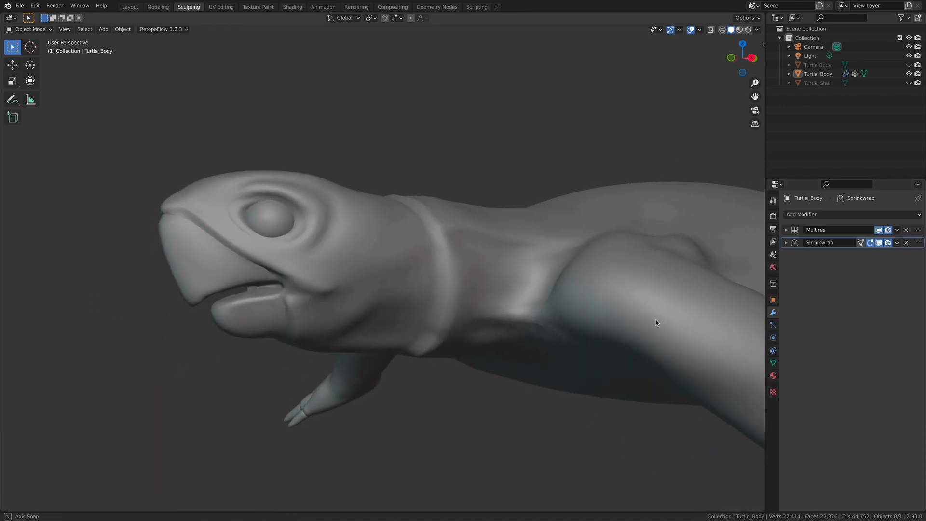
pyautogui.click(897, 243)
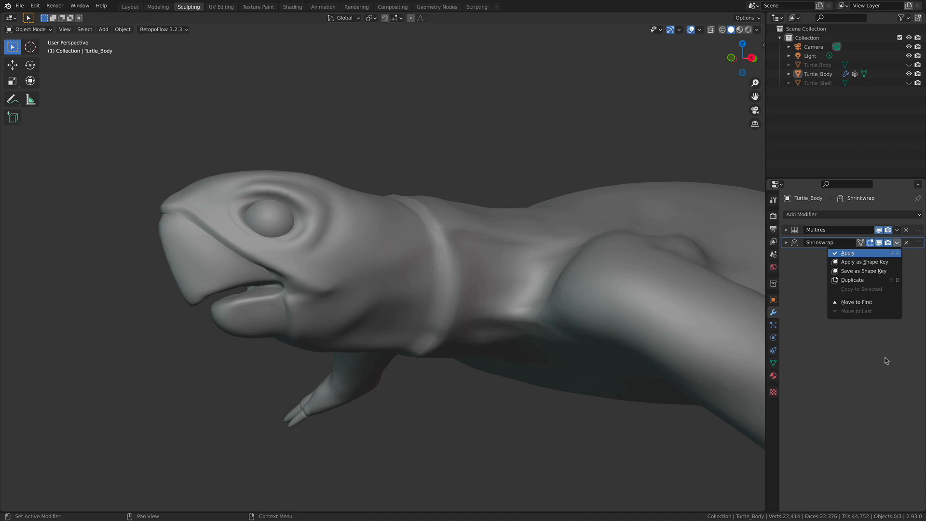
pyautogui.press('Return')
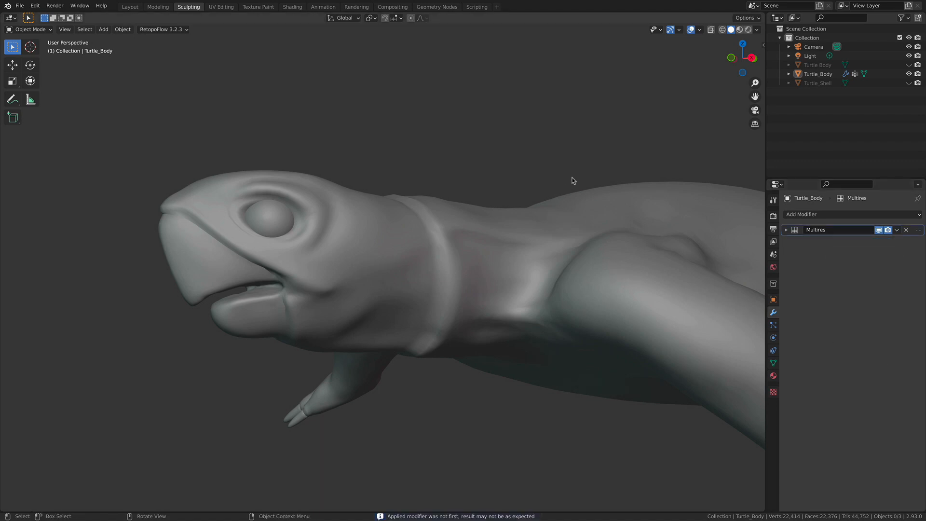
pyautogui.moveTo(573, 154); pyautogui.dragTo(581, 222, button='middle')
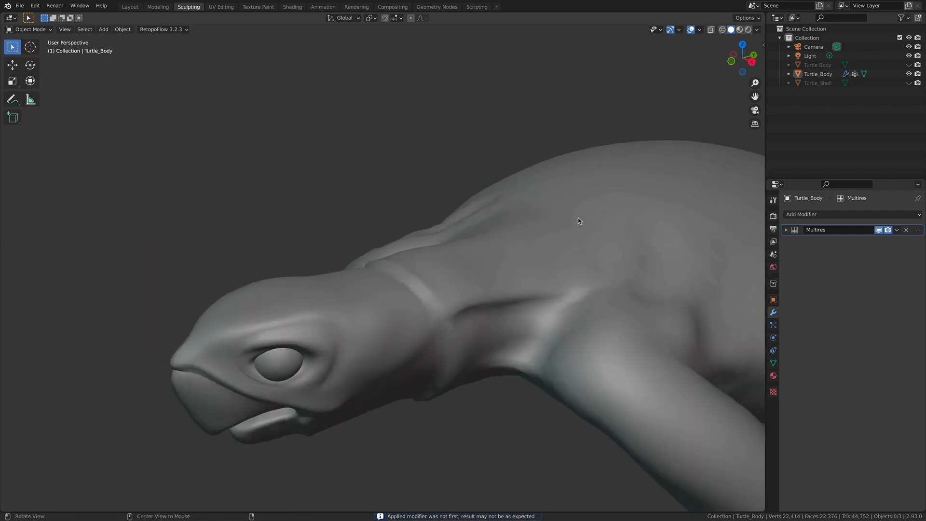
# - Switch Turtle_Body to Sculpt Mode and check the projected detail around the head, neck and shoulder
pyautogui.click(26, 30)
pyautogui.click(26, 58)
pyautogui.moveTo(483, 343); pyautogui.dragTo(517, 289, button='middle')
pyautogui.moveTo(583, 290)
pyautogui.mouseDown(button='middle')
pyautogui.moveTo(542, 273)
pyautogui.moveTo(624, 305)
pyautogui.mouseUp(button='middle')
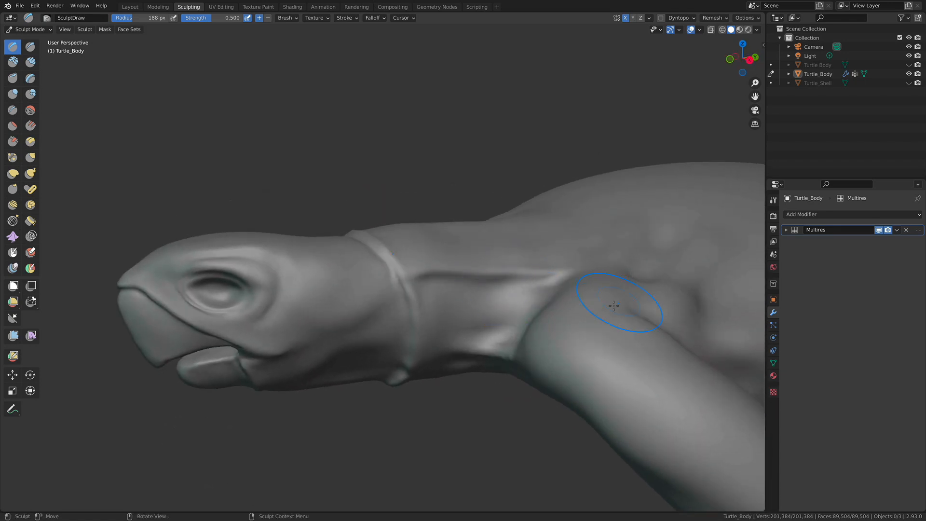
pyautogui.moveTo(559, 290); pyautogui.dragTo(532, 322, button='middle')
pyautogui.moveTo(532, 322)
pyautogui.keyDown('alt'); pyautogui.mouseDown()
pyautogui.moveTo(551, 331)
pyautogui.moveTo(600, 311)
pyautogui.moveTo(570, 326)
pyautogui.moveTo(620, 279)
pyautogui.mouseUp(); pyautogui.keyUp('alt')
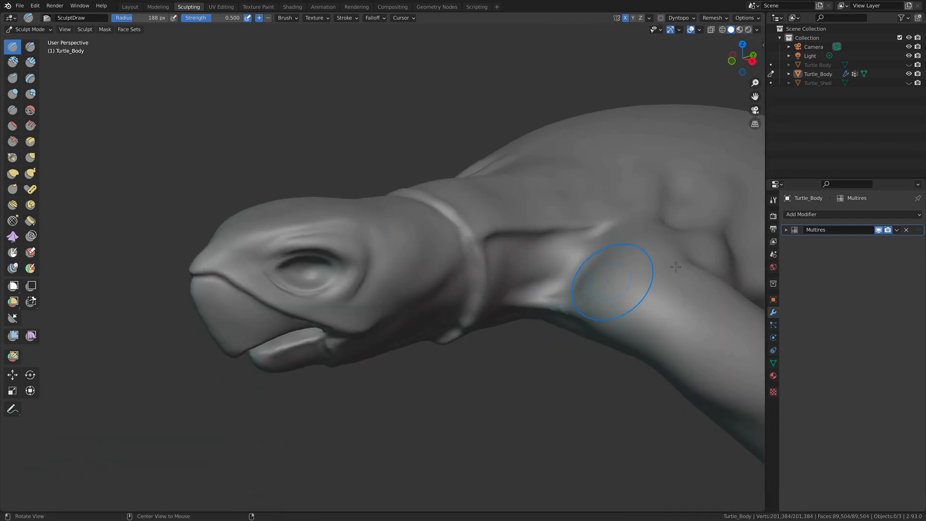
# - Expand the Multires modifier settings and examine the projected detail on the head, front foot and claws
pyautogui.click(786, 230)
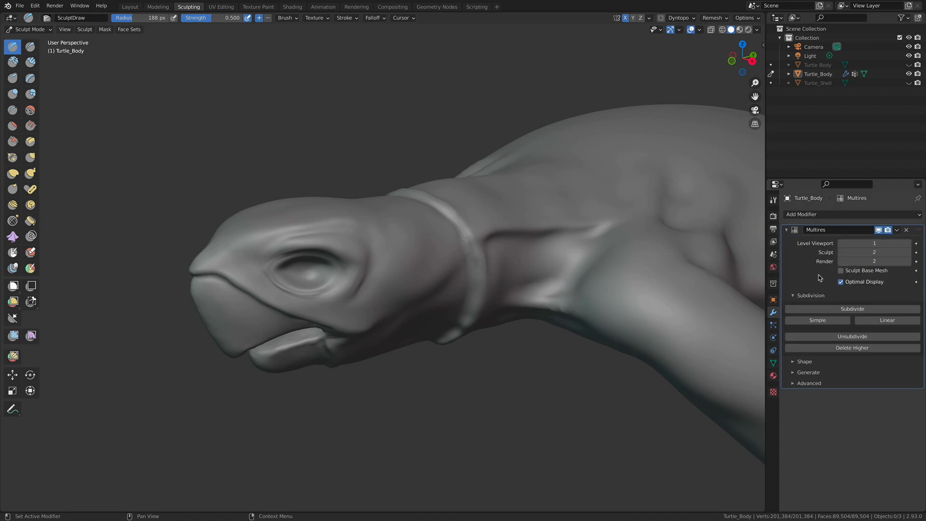
pyautogui.keyDown('alt'); pyautogui.moveTo(568, 248); pyautogui.dragTo(562, 255); pyautogui.keyUp('alt')
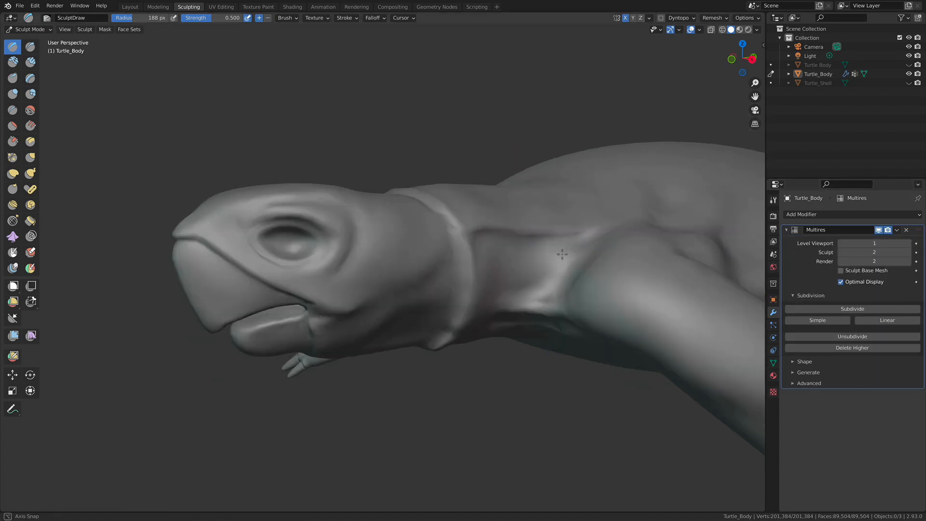
pyautogui.moveTo(562, 255); pyautogui.dragTo(561, 248, button='middle')
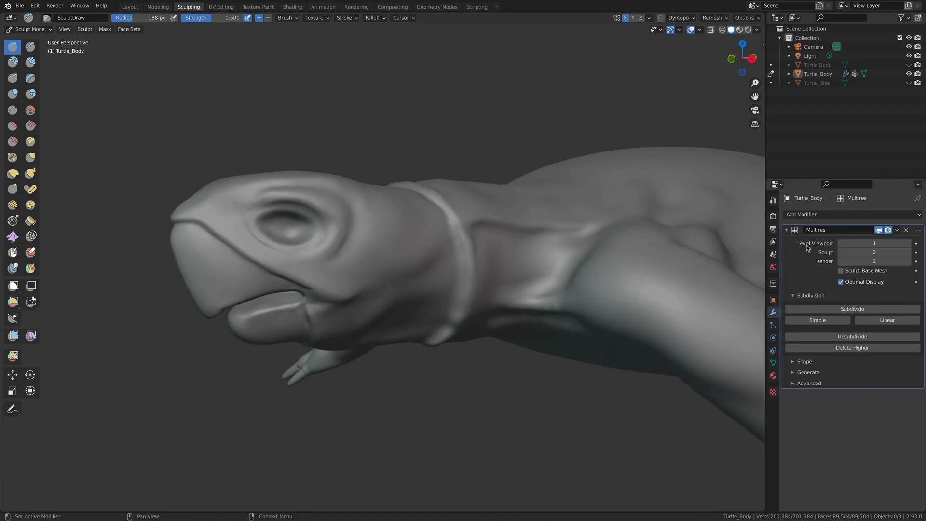
pyautogui.moveTo(599, 269); pyautogui.dragTo(542, 313, button='middle')
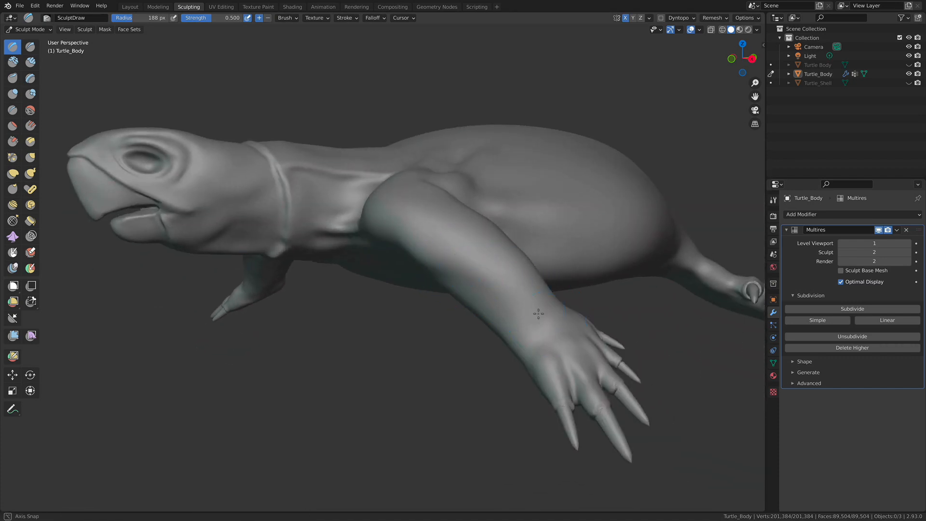
pyautogui.keyDown('alt'); pyautogui.moveTo(541, 313); pyautogui.dragTo(538, 319); pyautogui.keyUp('alt')
pyautogui.moveTo(599, 411)
pyautogui.keyDown('alt'); pyautogui.keyDown('shift'); pyautogui.mouseDown()
pyautogui.moveTo(563, 367)
pyautogui.moveTo(563, 255)
pyautogui.mouseUp(); pyautogui.keyUp('shift'); pyautogui.keyUp('alt')
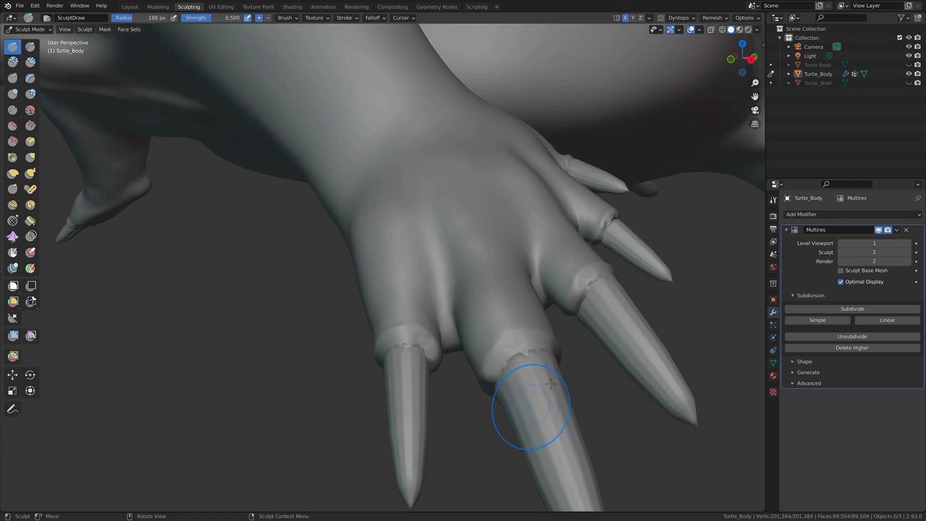
pyautogui.keyDown('ctrl'); pyautogui.keyDown('alt'); pyautogui.moveTo(618, 314); pyautogui.dragTo(565, 362); pyautogui.keyUp('alt'); pyautogui.keyUp('ctrl')
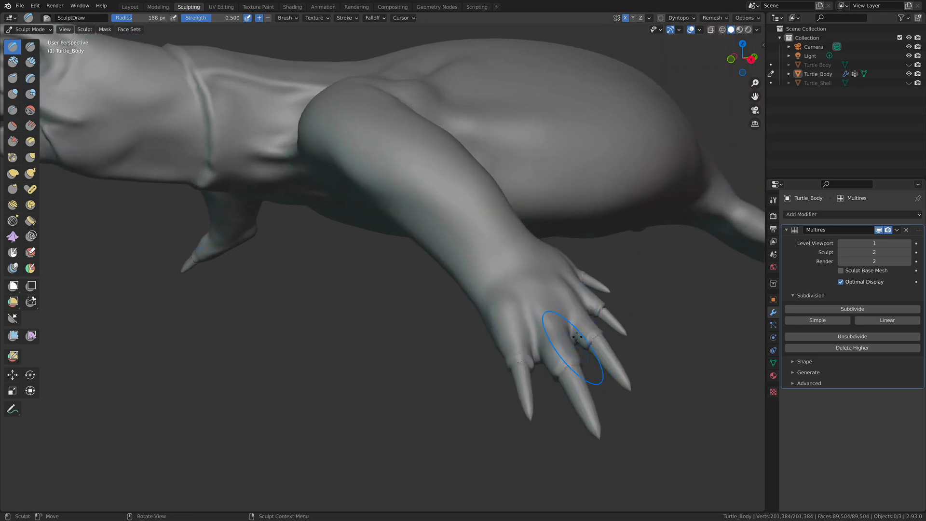
pyautogui.moveTo(471, 182)
pyautogui.keyDown('alt'); pyautogui.mouseDown()
pyautogui.moveTo(572, 273)
pyautogui.moveTo(455, 227)
pyautogui.moveTo(501, 273)
pyautogui.moveTo(539, 268)
pyautogui.moveTo(531, 260)
pyautogui.mouseUp(); pyautogui.keyUp('alt')
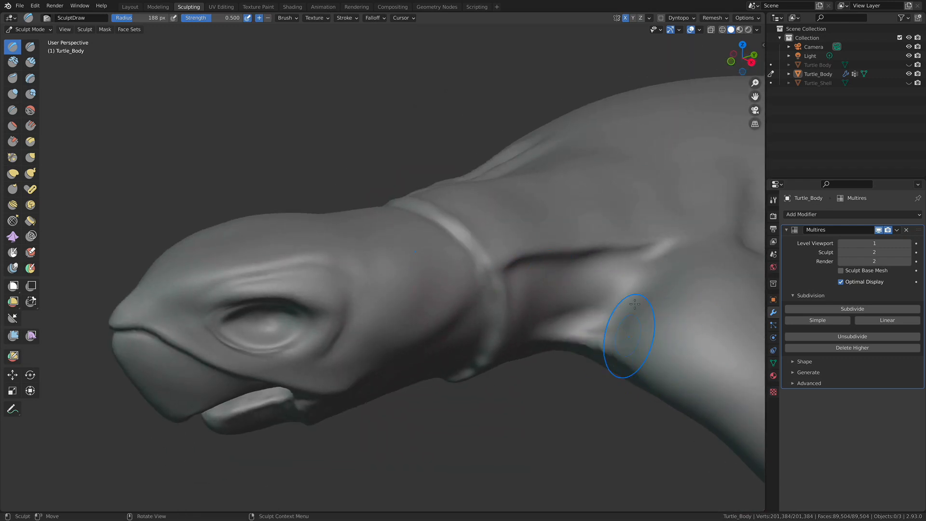
# - Enable the wireframe overlay and examine the mesh topology around the turtle's head, neck and shoulder
pyautogui.click(699, 30)
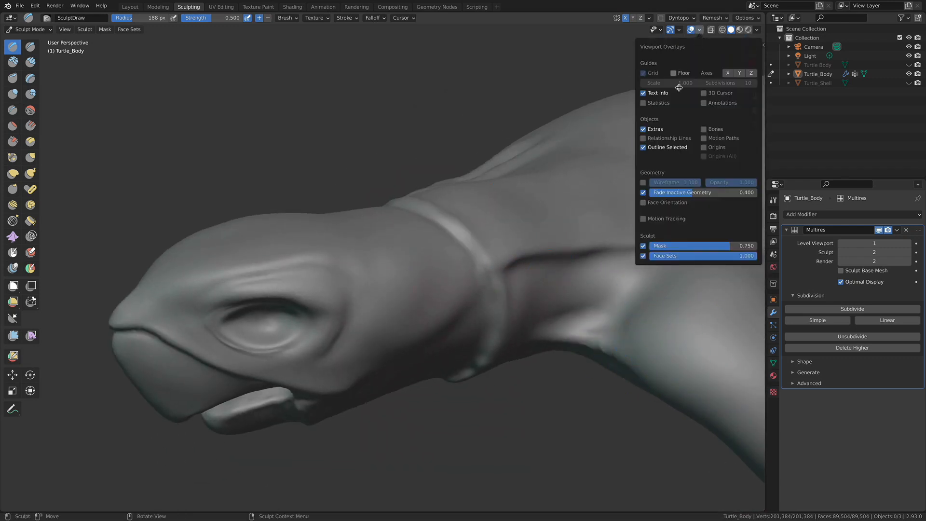
pyautogui.click(643, 183)
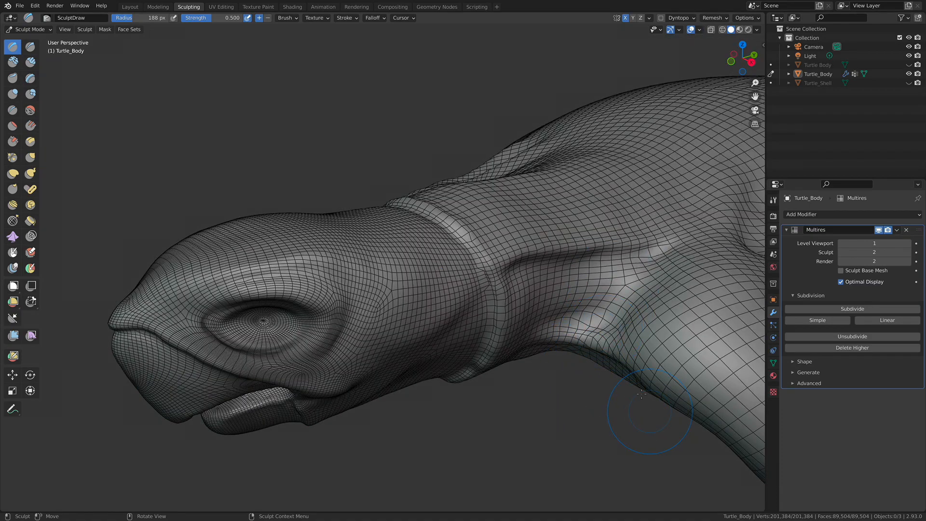
pyautogui.moveTo(630, 285)
pyautogui.keyDown('alt'); pyautogui.mouseDown()
pyautogui.moveTo(578, 289)
pyautogui.moveTo(517, 360)
pyautogui.mouseUp(); pyautogui.keyUp('alt')
pyautogui.keyDown('alt'); pyautogui.moveTo(559, 332); pyautogui.dragTo(541, 324); pyautogui.keyUp('alt')
pyautogui.moveTo(541, 324)
pyautogui.keyDown('alt'); pyautogui.keyDown('shift'); pyautogui.mouseDown()
pyautogui.moveTo(449, 299)
pyautogui.moveTo(489, 314)
pyautogui.mouseUp(); pyautogui.keyUp('shift'); pyautogui.keyUp('alt')
pyautogui.moveTo(501, 362)
pyautogui.mouseDown(button='middle')
pyautogui.moveTo(523, 266)
pyautogui.moveTo(603, 294)
pyautogui.moveTo(607, 333)
pyautogui.moveTo(549, 292)
pyautogui.moveTo(651, 320)
pyautogui.moveTo(718, 353)
pyautogui.mouseUp(button='middle')
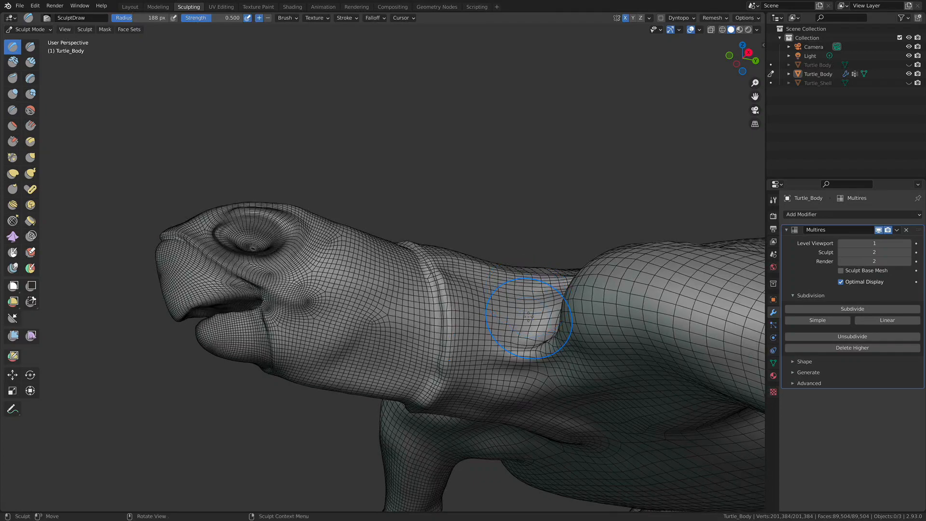
pyautogui.keyDown('alt'); pyautogui.moveTo(627, 270); pyautogui.dragTo(512, 309); pyautogui.keyUp('alt')
pyautogui.moveTo(512, 309)
pyautogui.keyDown('alt'); pyautogui.mouseDown()
pyautogui.moveTo(540, 300)
pyautogui.moveTo(562, 255)
pyautogui.moveTo(577, 287)
pyautogui.moveTo(549, 303)
pyautogui.moveTo(573, 341)
pyautogui.mouseUp(); pyautogui.keyUp('alt')
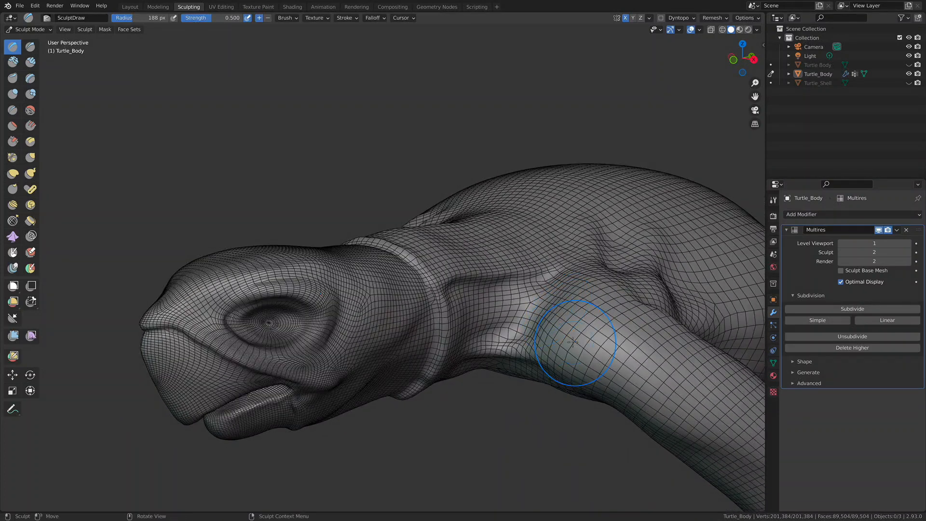
# - Lower the Multires modifier's Sculpt level to 0 and compare it with the next higher level
pyautogui.click(841, 253)
pyautogui.click(841, 252)
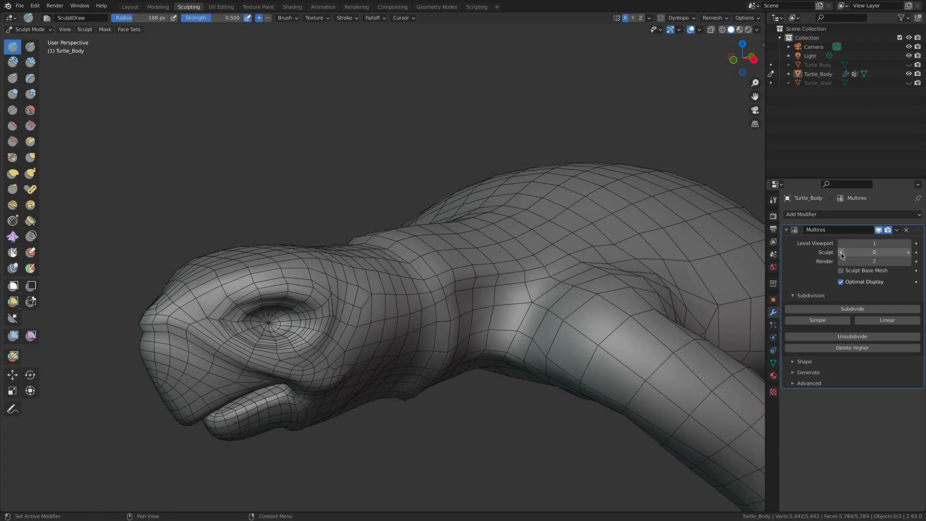
pyautogui.moveTo(497, 270); pyautogui.dragTo(781, 264, button='middle')
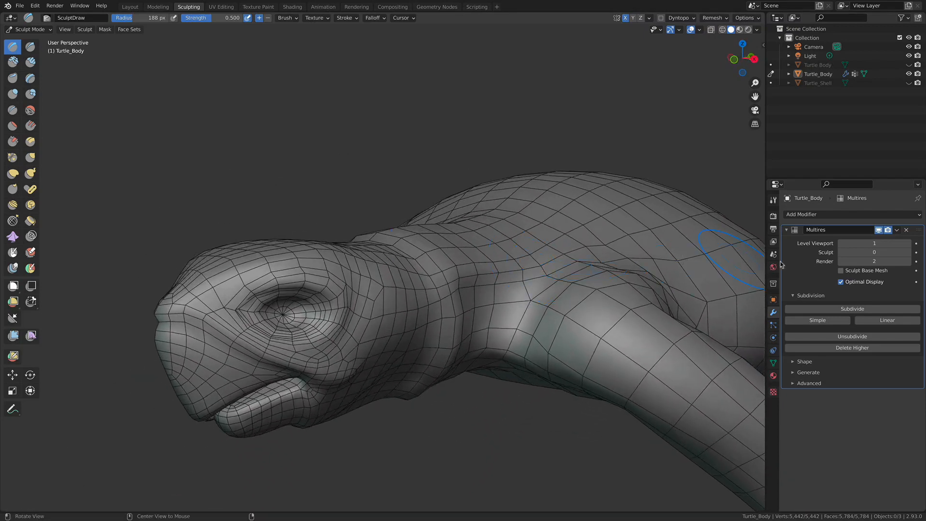
pyautogui.click(908, 255)
pyautogui.click(842, 253)
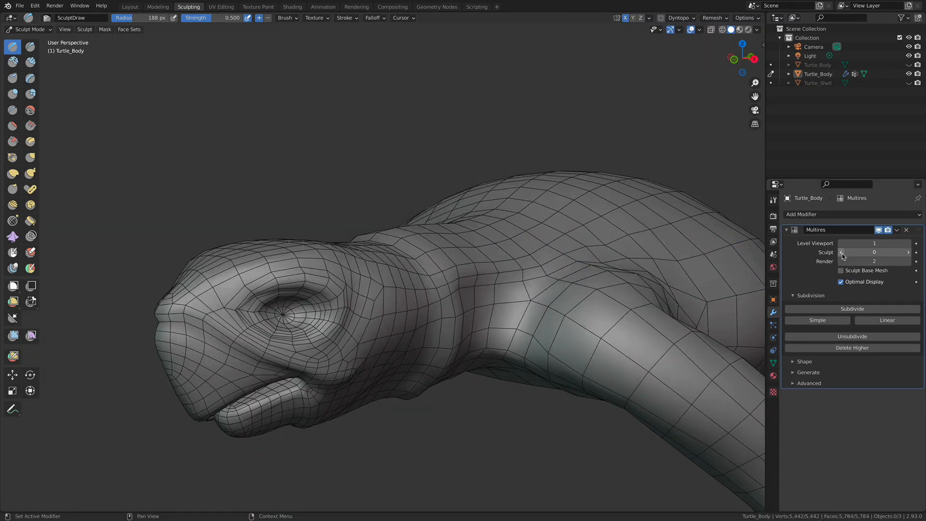
pyautogui.moveTo(554, 299); pyautogui.dragTo(585, 240, button='middle')
# - Turn off the wireframe overlay and view the turtle's head and body from the side
pyautogui.click(699, 29)
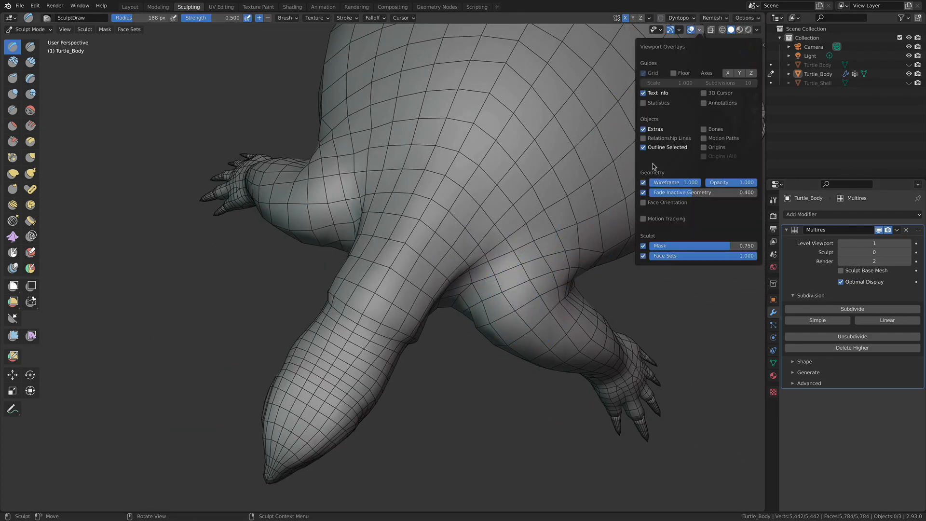
pyautogui.click(643, 182)
pyautogui.moveTo(675, 217); pyautogui.dragTo(738, 243, button='middle')
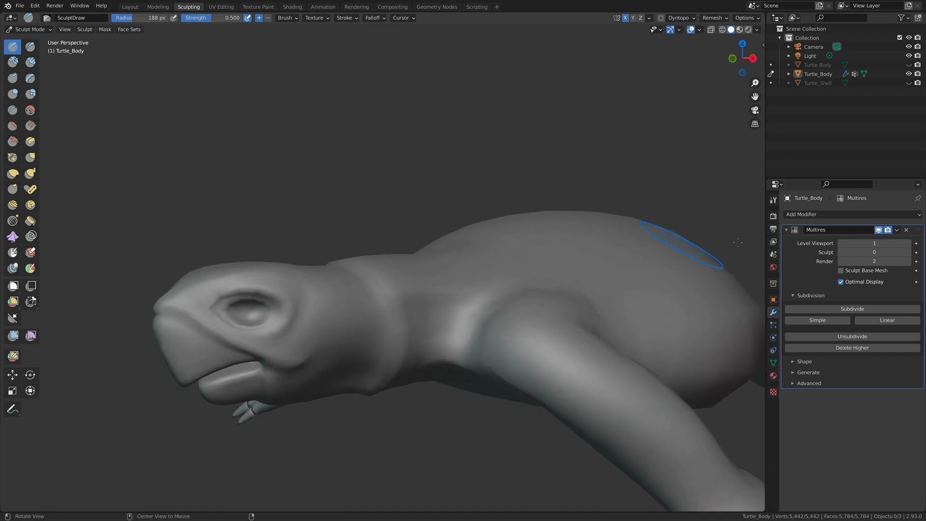
# - Compare Multires Sculpt levels 0 and 1 on the turtle's head and neck, leaving the Sculpt level at 1
pyautogui.click(909, 253)
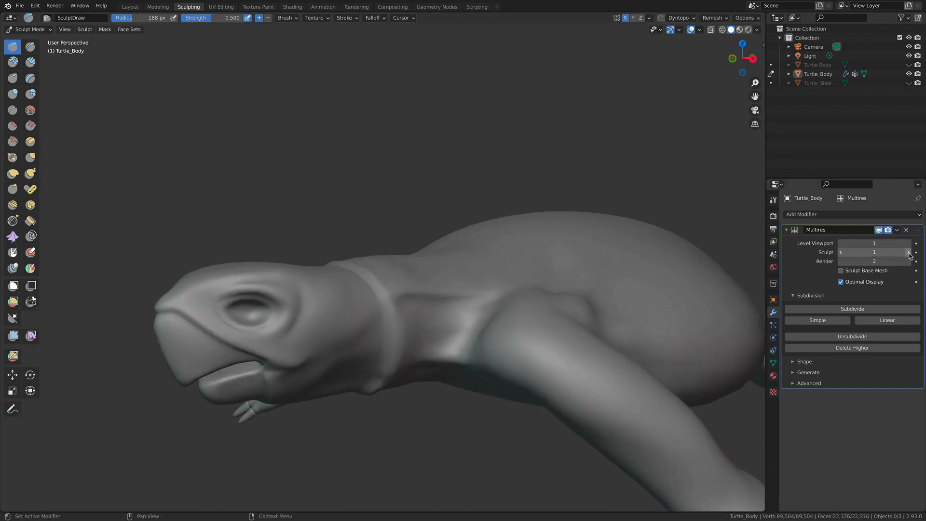
pyautogui.moveTo(558, 310); pyautogui.dragTo(686, 282, button='middle')
pyautogui.click(842, 253)
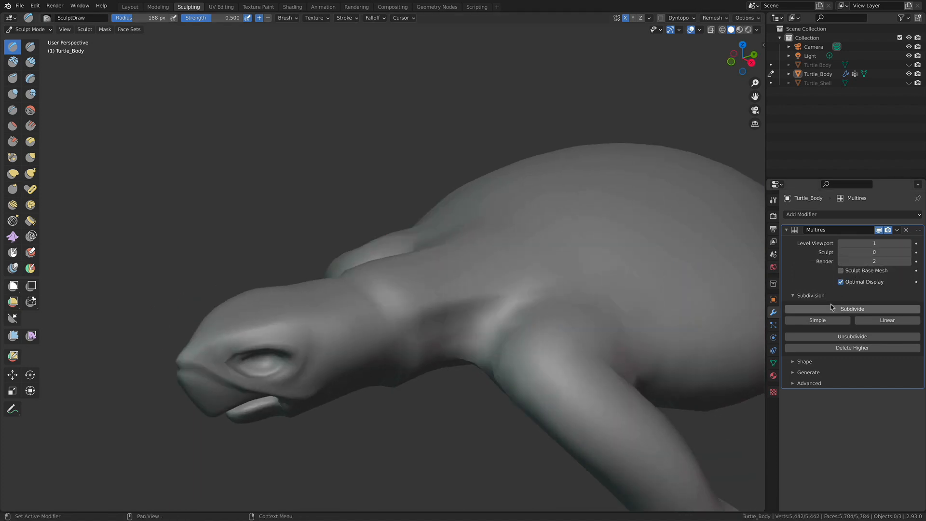
pyautogui.click(907, 255)
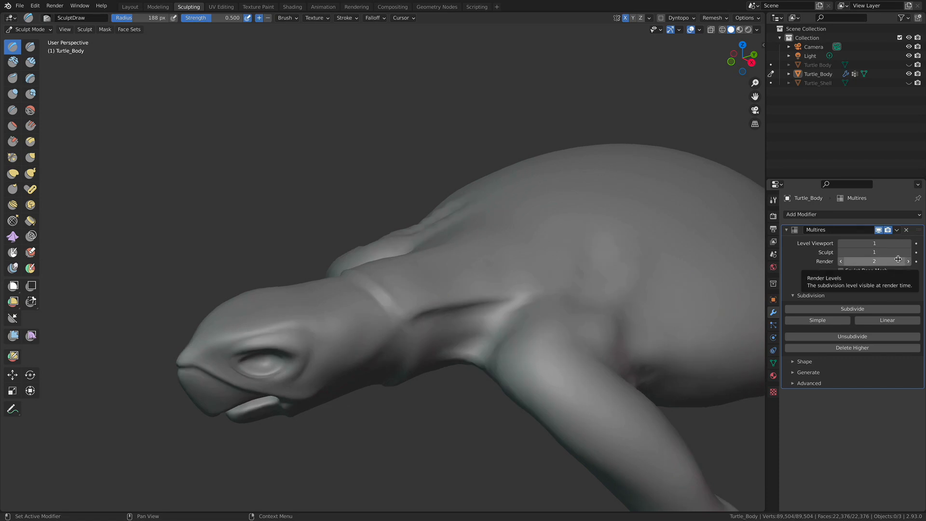
# - Examine the level 1 detail on the turtle's head, neck, shoulder, body and front foot from several angles
pyautogui.moveTo(526, 289)
pyautogui.mouseDown(button='middle')
pyautogui.moveTo(470, 274)
pyautogui.moveTo(436, 309)
pyautogui.moveTo(513, 304)
pyautogui.moveTo(505, 306)
pyautogui.moveTo(569, 258)
pyautogui.moveTo(514, 280)
pyautogui.mouseUp(button='middle')
pyautogui.scroll(2, 516, 293)
pyautogui.scroll(-4, 516, 293)
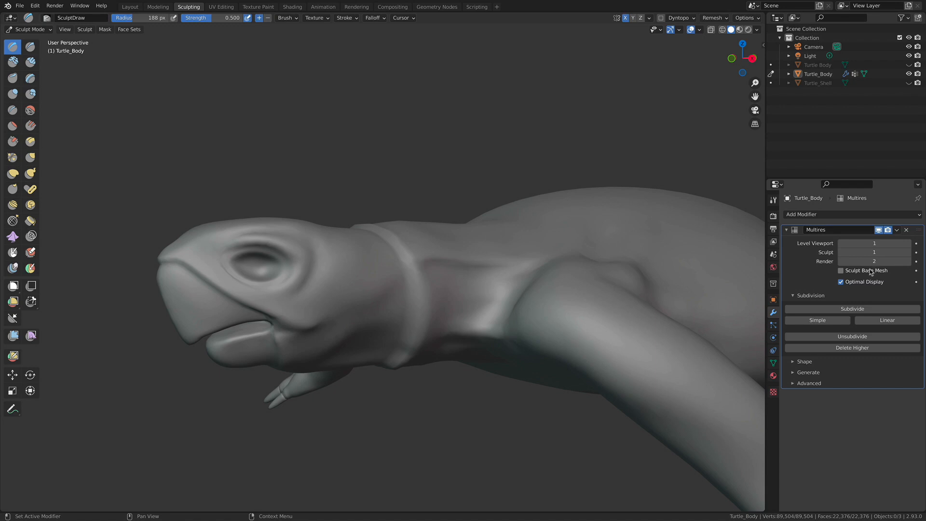
pyautogui.moveTo(549, 304)
pyautogui.mouseDown(button='middle')
pyautogui.moveTo(523, 308)
pyautogui.moveTo(547, 301)
pyautogui.mouseUp(button='middle')
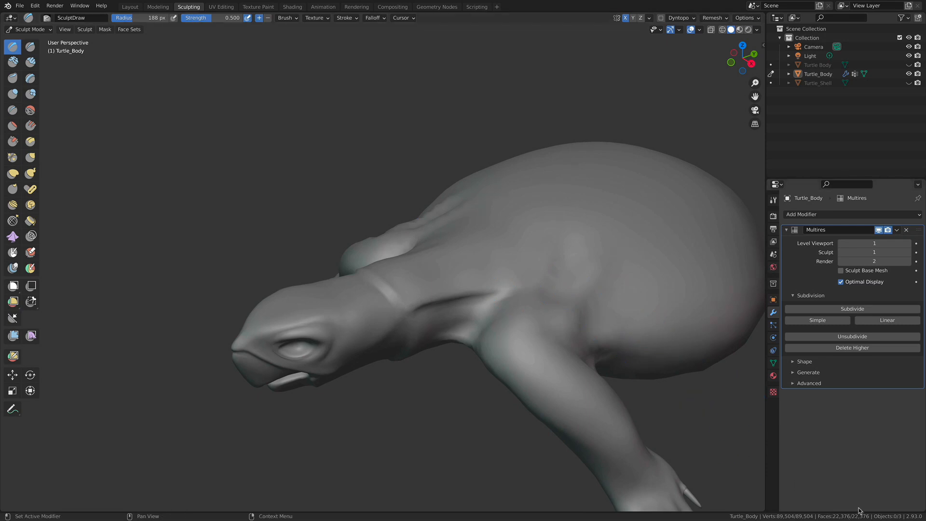
pyautogui.moveTo(553, 316); pyautogui.dragTo(574, 278, button='middle')
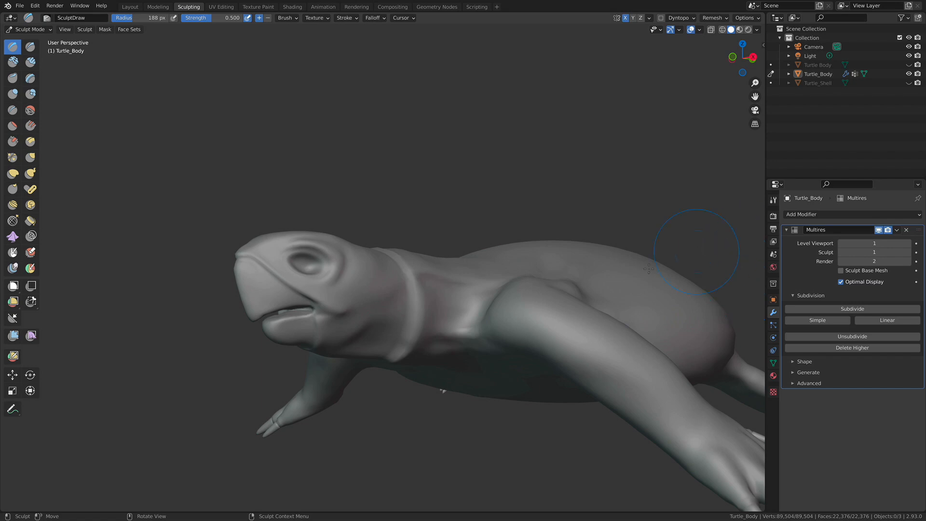
pyautogui.moveTo(554, 261); pyautogui.dragTo(529, 314, button='middle')
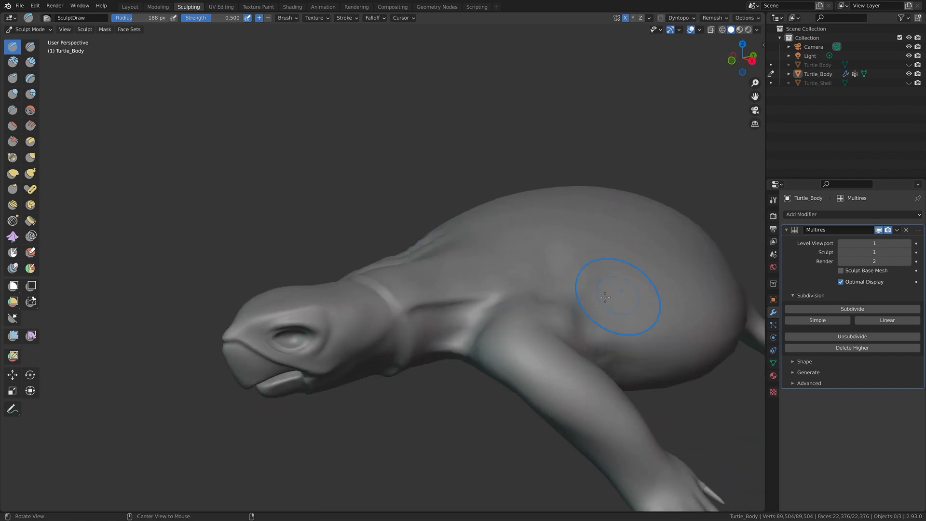
pyautogui.moveTo(604, 297)
pyautogui.mouseDown(button='middle')
pyautogui.moveTo(585, 336)
pyautogui.moveTo(530, 275)
pyautogui.moveTo(557, 280)
pyautogui.mouseUp(button='middle')
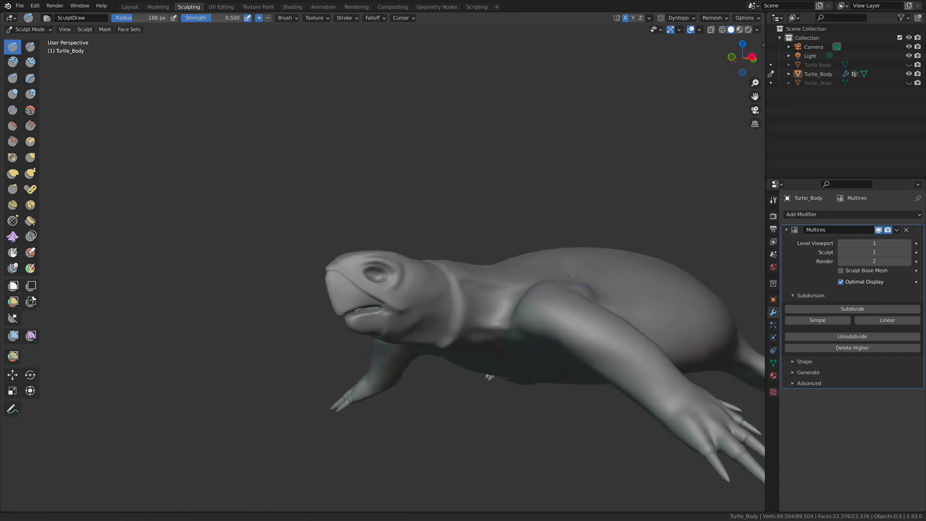
pyautogui.scroll(5, 557, 280)
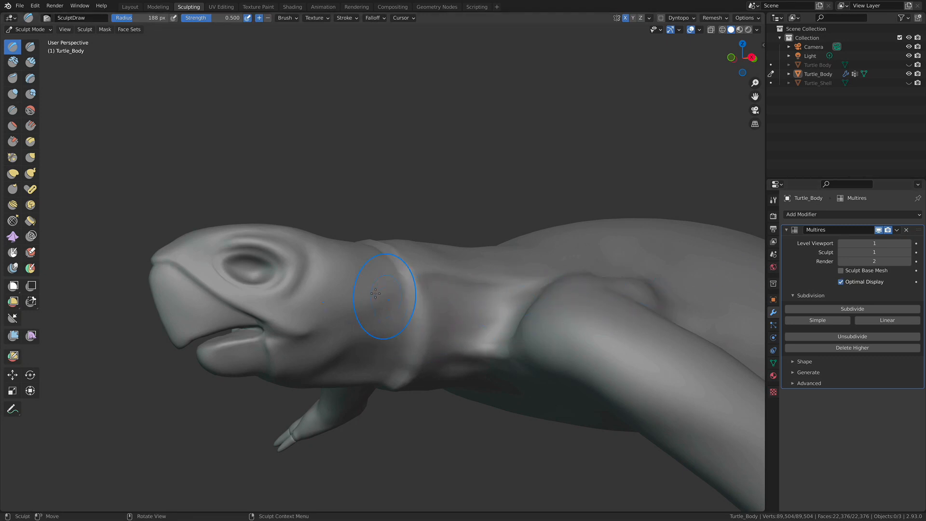
pyautogui.moveTo(571, 280); pyautogui.dragTo(705, 262, button='middle')
pyautogui.moveTo(554, 289); pyautogui.dragTo(487, 270, button='middle')
pyautogui.moveTo(637, 274); pyautogui.dragTo(507, 311, button='middle')
pyautogui.moveTo(507, 310)
pyautogui.keyDown('alt'); pyautogui.mouseDown()
pyautogui.moveTo(541, 312)
pyautogui.moveTo(491, 306)
pyautogui.mouseUp(); pyautogui.keyUp('alt')
pyautogui.moveTo(492, 306)
pyautogui.keyDown('alt'); pyautogui.keyDown('shift'); pyautogui.mouseDown()
pyautogui.moveTo(547, 301)
pyautogui.moveTo(551, 311)
pyautogui.mouseUp(); pyautogui.keyUp('shift'); pyautogui.keyUp('alt')
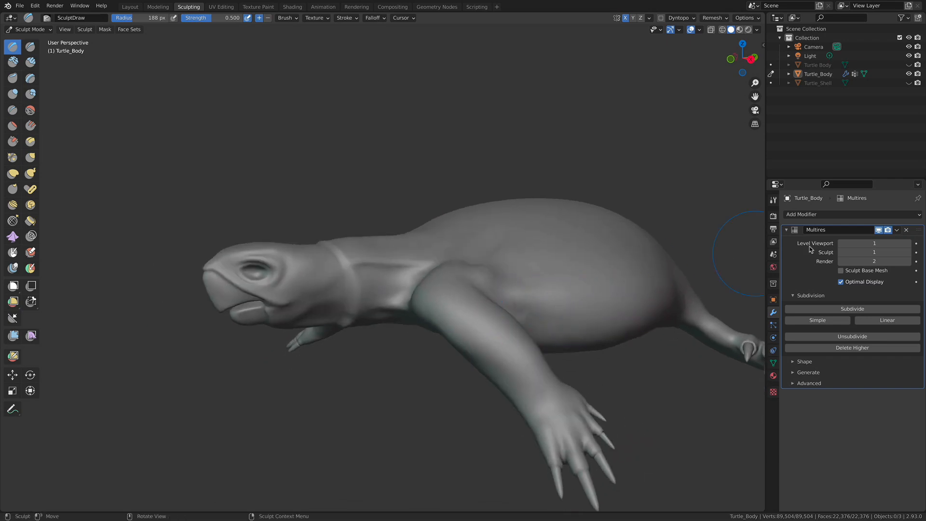
# - Delete the Multires subdivision levels above Sculpt level 1 on the turtle body
pyautogui.click(908, 252)
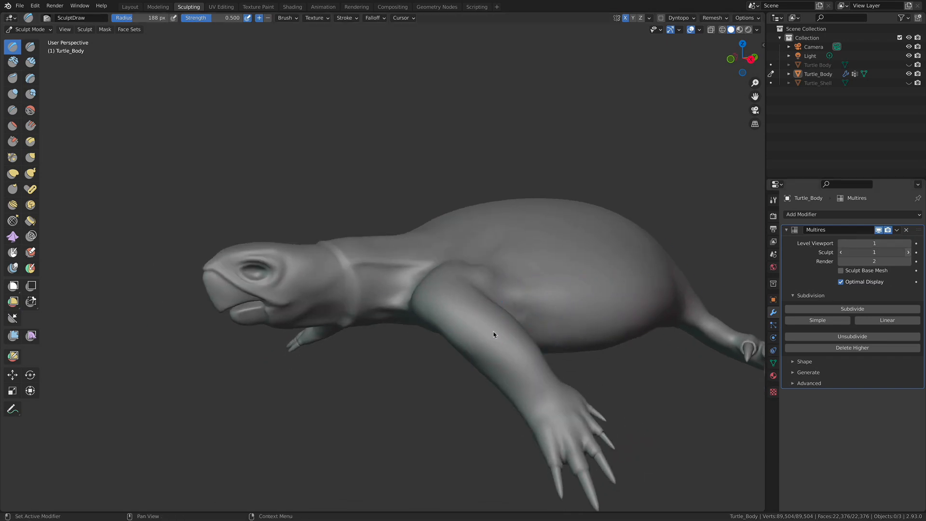
pyautogui.keyDown('alt'); pyautogui.moveTo(482, 301); pyautogui.dragTo(472, 324); pyautogui.keyUp('alt')
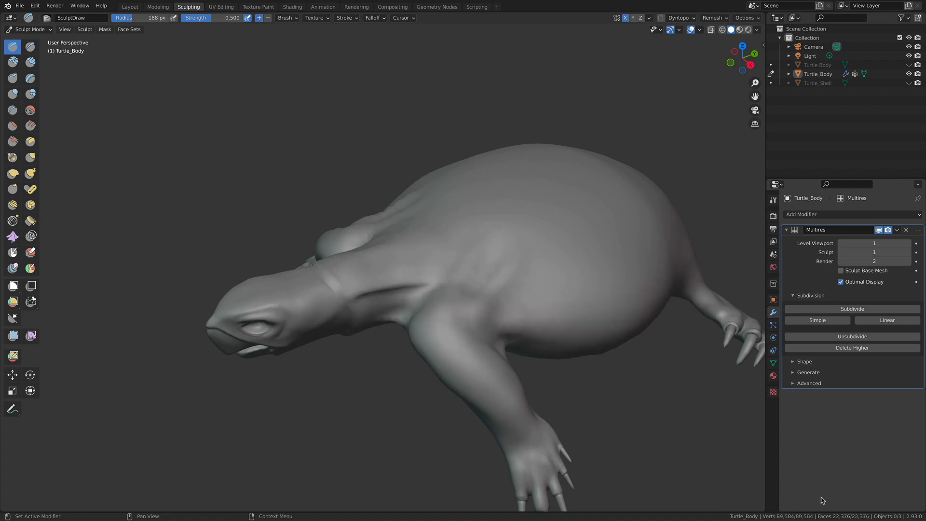
pyautogui.keyDown('alt'); pyautogui.moveTo(466, 279); pyautogui.dragTo(503, 195); pyautogui.keyUp('alt')
pyautogui.scroll(4, 429, 249)
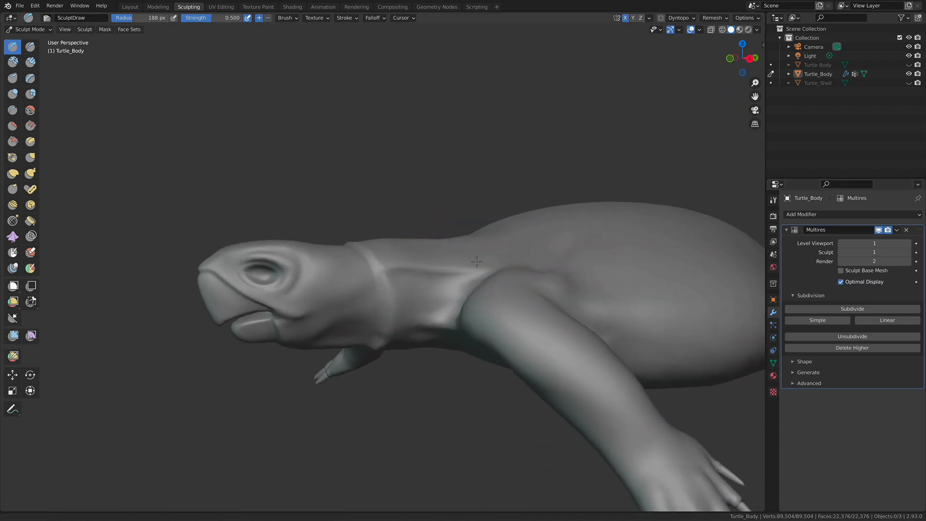
pyautogui.moveTo(442, 243)
pyautogui.keyDown('alt'); pyautogui.mouseDown()
pyautogui.moveTo(434, 221)
pyautogui.moveTo(441, 235)
pyautogui.mouseUp(); pyautogui.keyUp('alt')
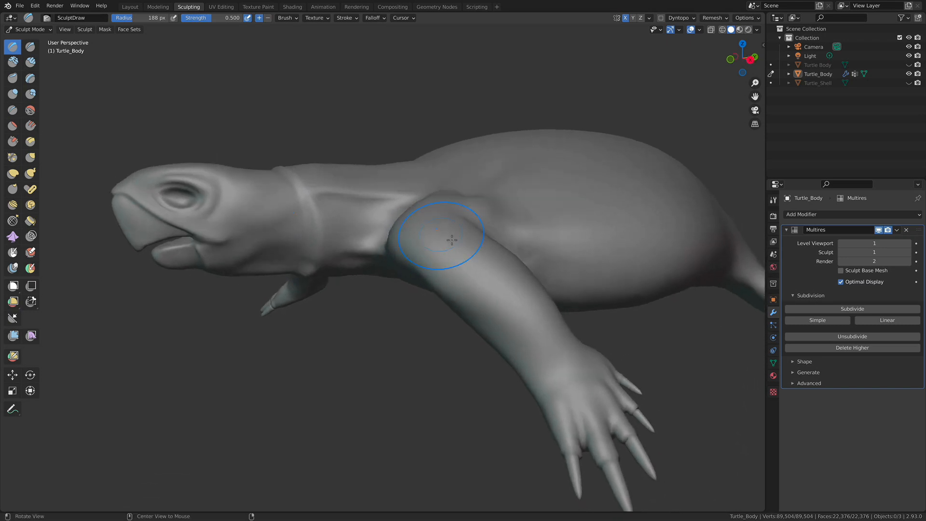
pyautogui.click(852, 348)
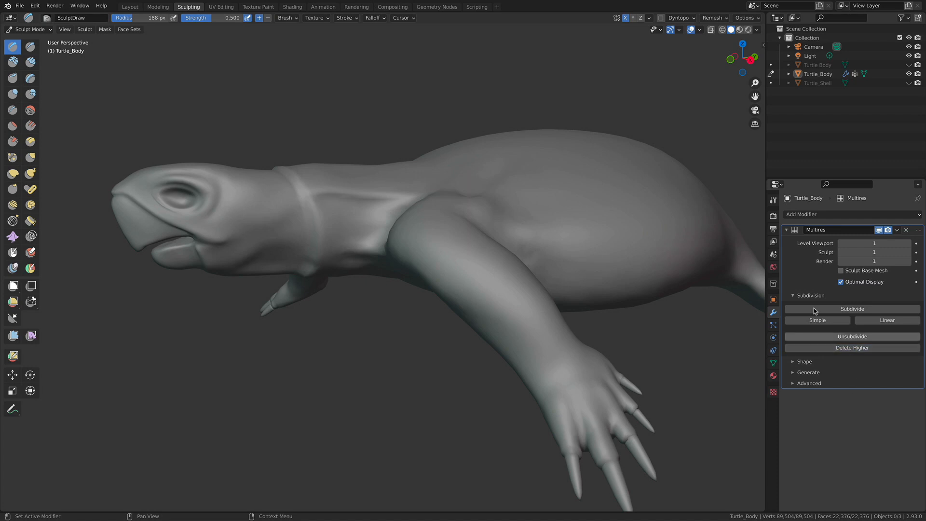
pyautogui.keyDown('alt'); pyautogui.moveTo(517, 300); pyautogui.dragTo(529, 325); pyautogui.keyUp('alt')
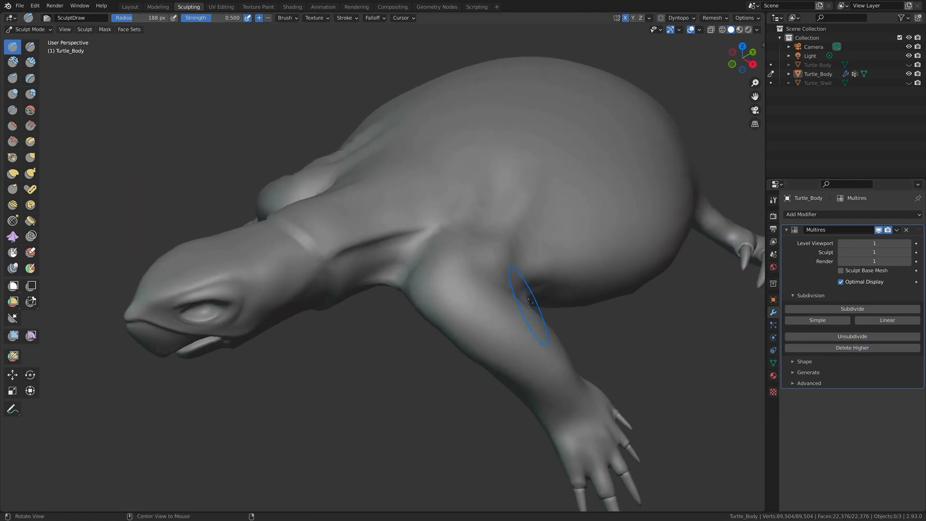
# - Switch the turtle body to Object Mode and apply its Multires modifier
pyautogui.click(898, 232)
pyautogui.click(24, 31)
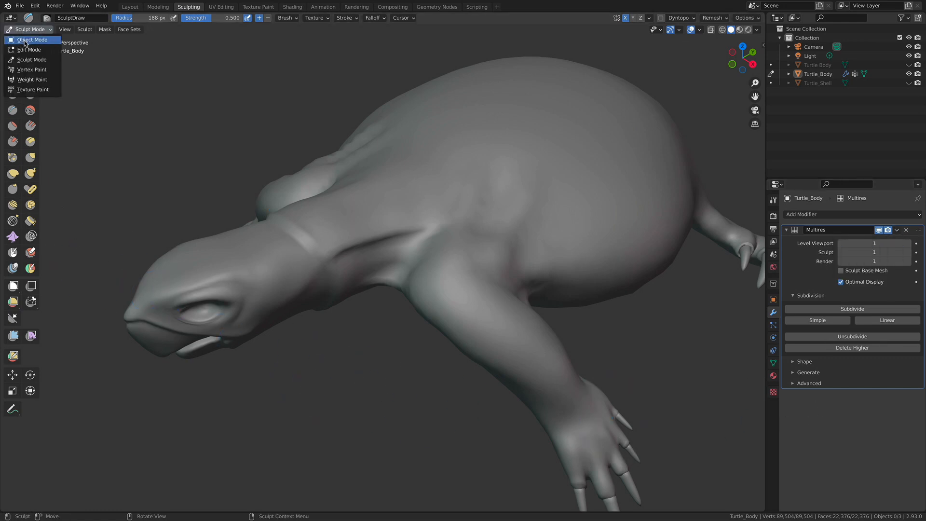
pyautogui.press('Return')
pyautogui.click(897, 230)
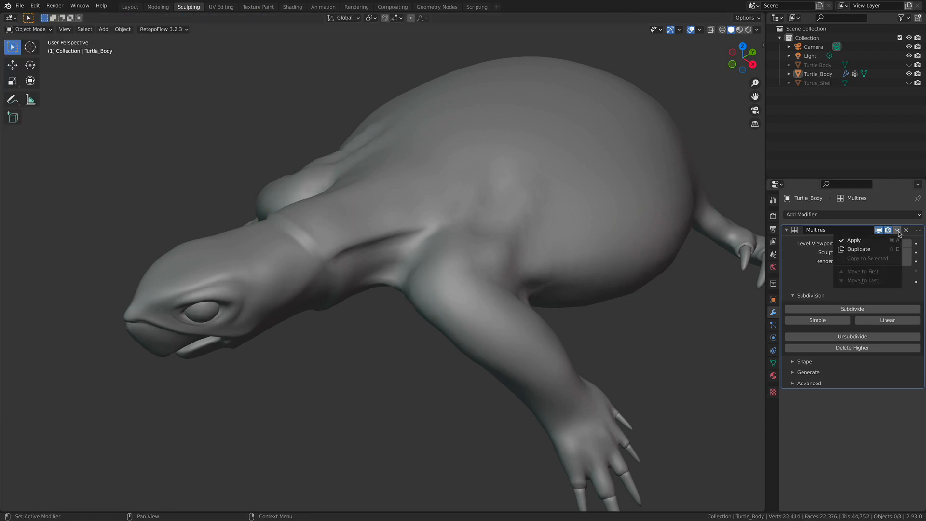
pyautogui.click(863, 240)
pyautogui.moveTo(586, 277); pyautogui.dragTo(580, 254, button='middle')
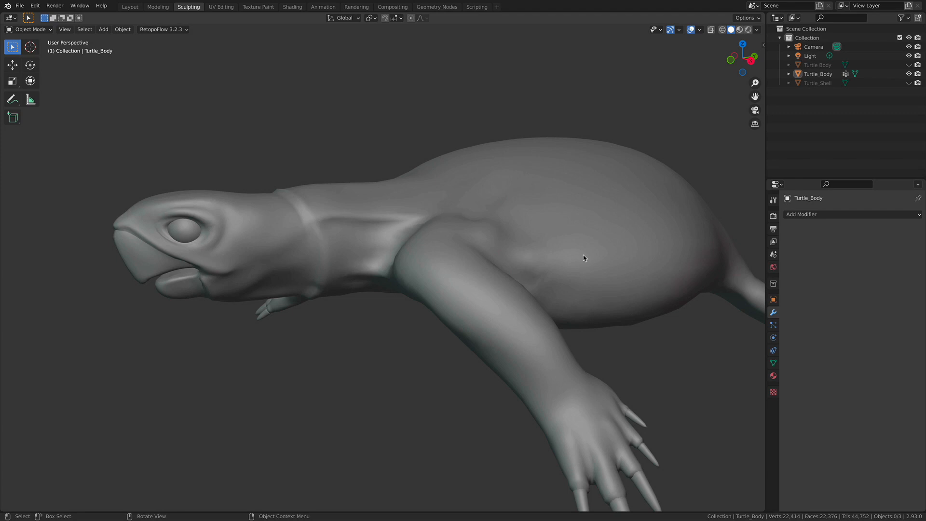
# - Enable the wireframe overlay and view the turtle body's applied mesh topology with the object deselected
pyautogui.click(583, 258)
pyautogui.click(700, 30)
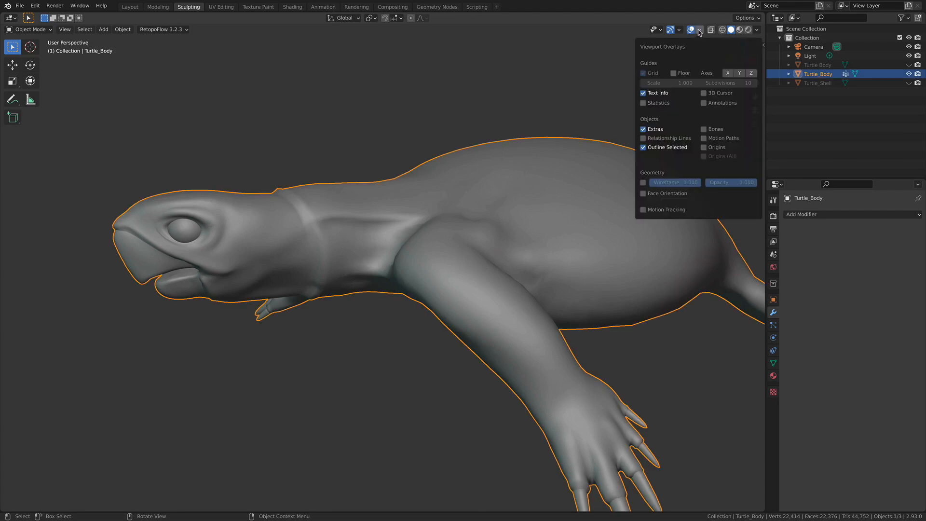
pyautogui.click(643, 183)
pyautogui.moveTo(569, 275); pyautogui.dragTo(593, 278, button='middle')
pyautogui.click(652, 345)
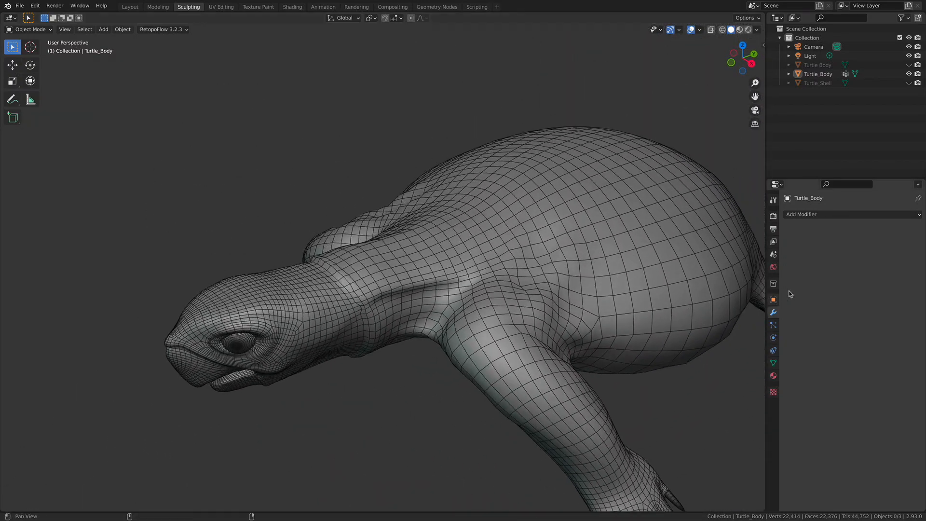
# - Try adding a new Multiresolution modifier to the turtle body, and remove it again
pyautogui.click(811, 214)
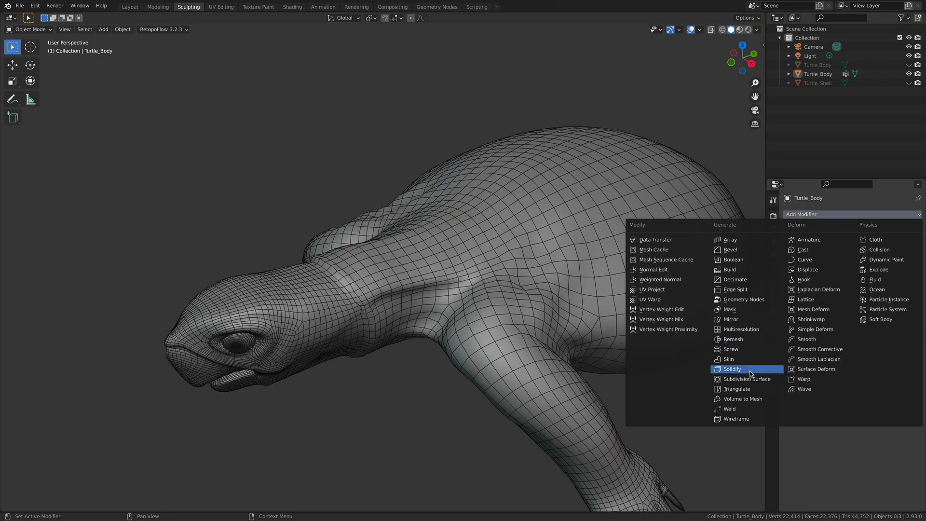
pyautogui.click(745, 329)
pyautogui.keyDown('shift'); pyautogui.moveTo(622, 327); pyautogui.dragTo(632, 345, button='middle'); pyautogui.keyUp('shift')
pyautogui.click(856, 310)
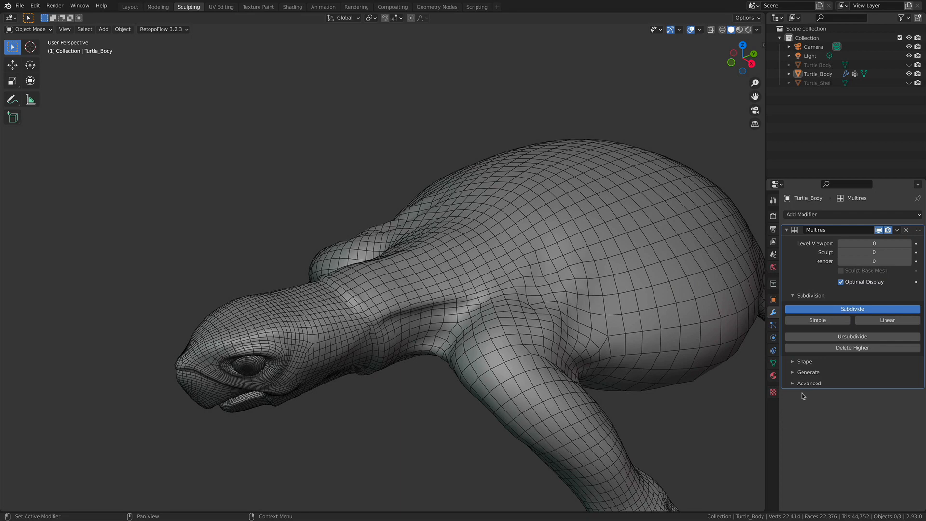
pyautogui.moveTo(587, 320); pyautogui.dragTo(572, 295, button='middle')
pyautogui.hotkey('ctrl', 'z')
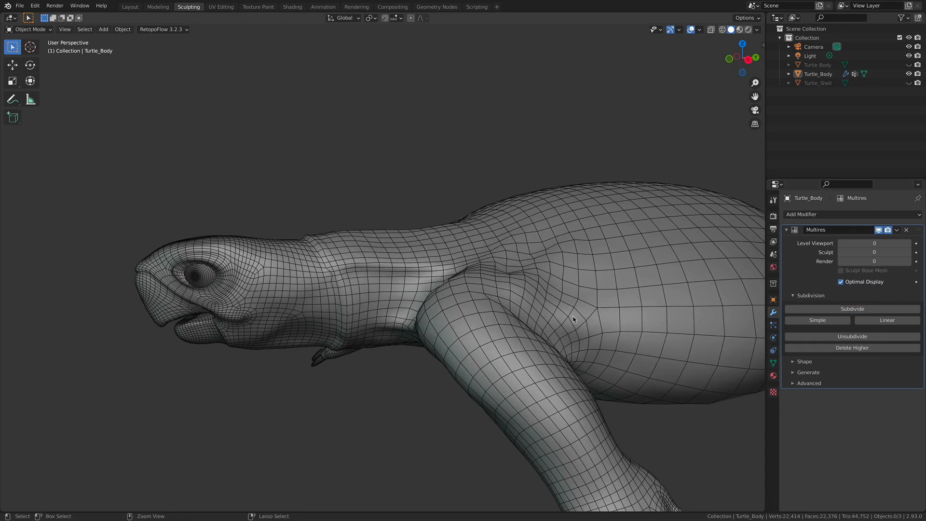
pyautogui.click(907, 230)
pyautogui.moveTo(542, 263); pyautogui.dragTo(479, 239, button='middle')
# - Open the UV Editing workspace and clear the face selection on the turtle body
pyautogui.moveTo(255, 3)
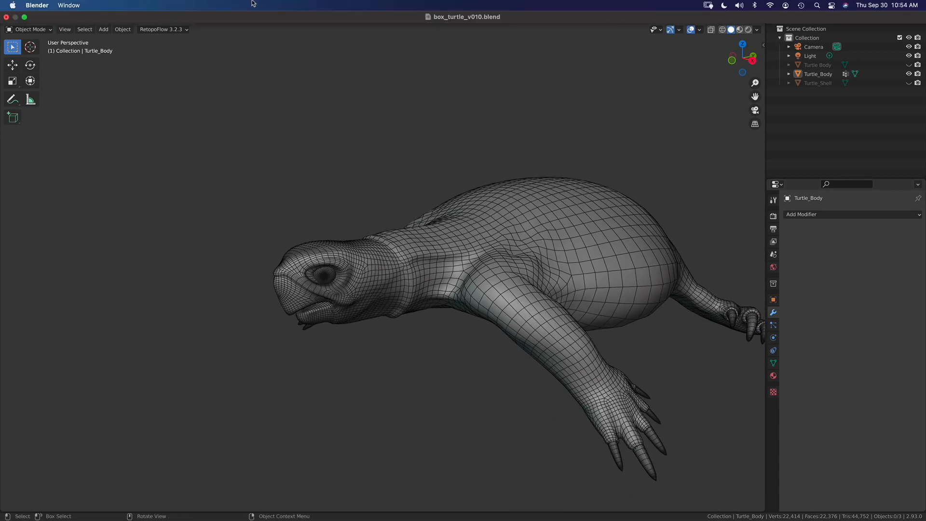
pyautogui.click(218, 6)
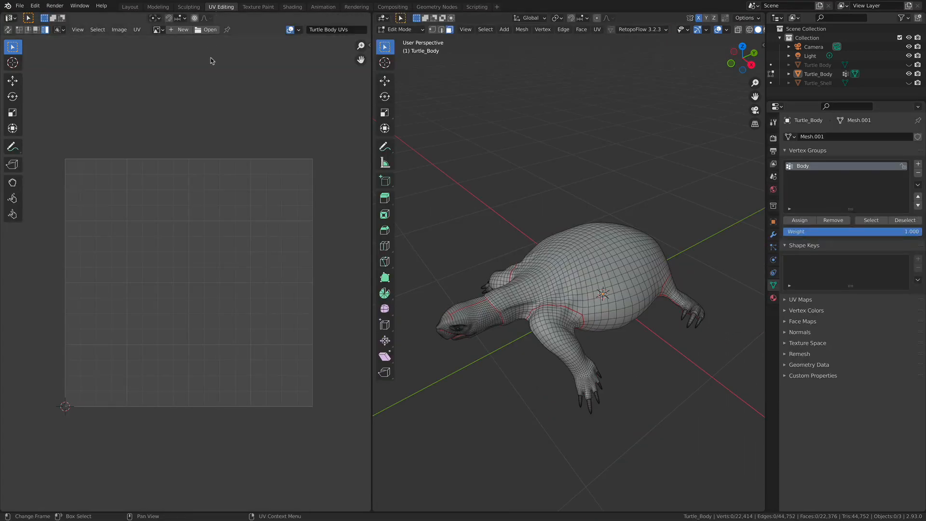
pyautogui.click(622, 274)
pyautogui.hotkey('ctrl', 'l')
pyautogui.click(537, 210)
pyautogui.moveTo(537, 210); pyautogui.dragTo(460, 178, button='middle')
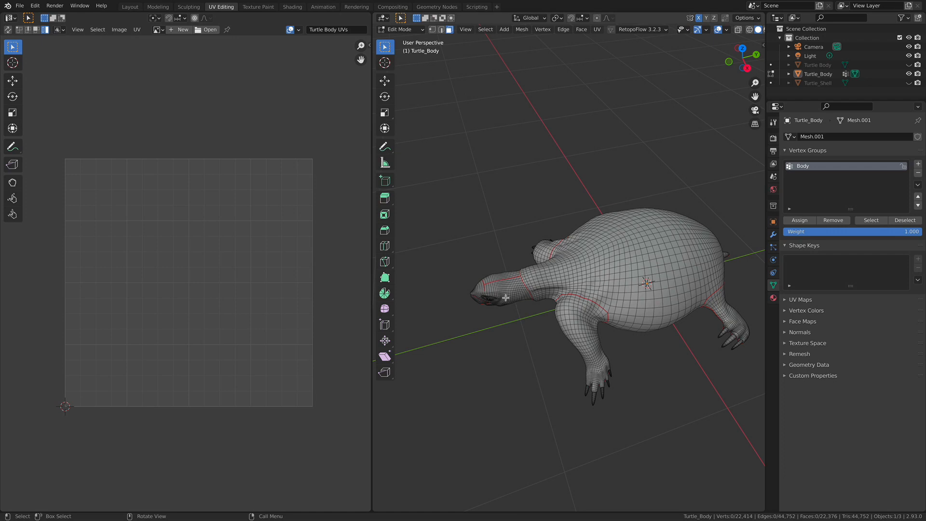
# - Select the linked UV islands of the turtle's head, body and four legs to display them in the UV layout
pyautogui.press('l')
pyautogui.press('l')
pyautogui.press('l')
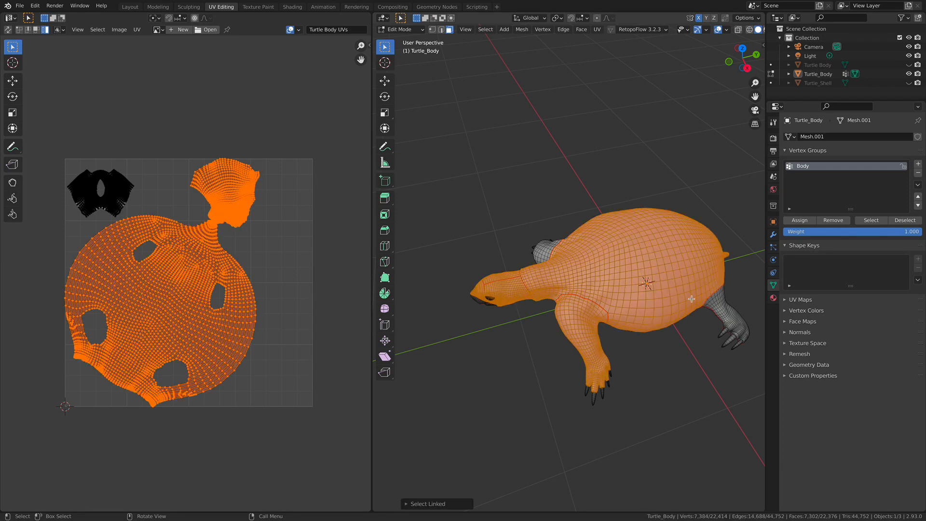
pyautogui.press('l')
pyautogui.press('l')
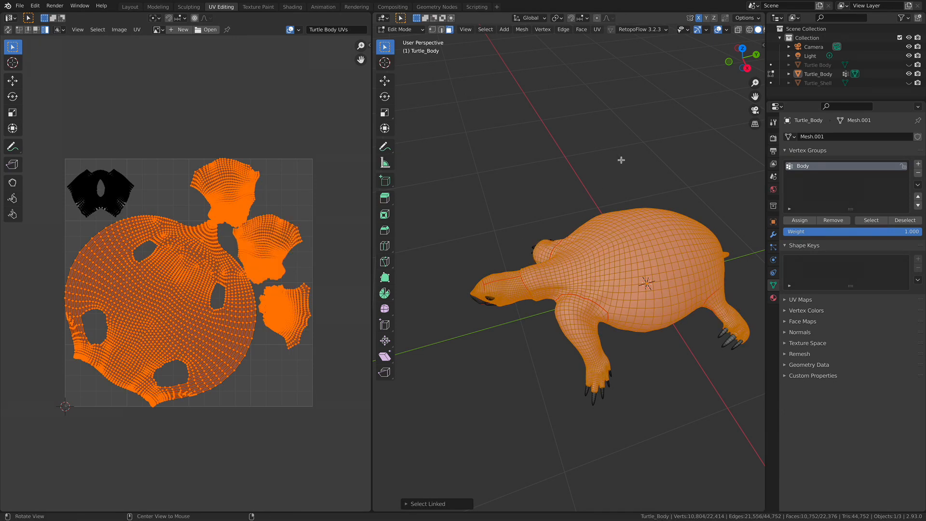
pyautogui.moveTo(621, 159); pyautogui.dragTo(615, 217, button='middle')
pyautogui.press('l')
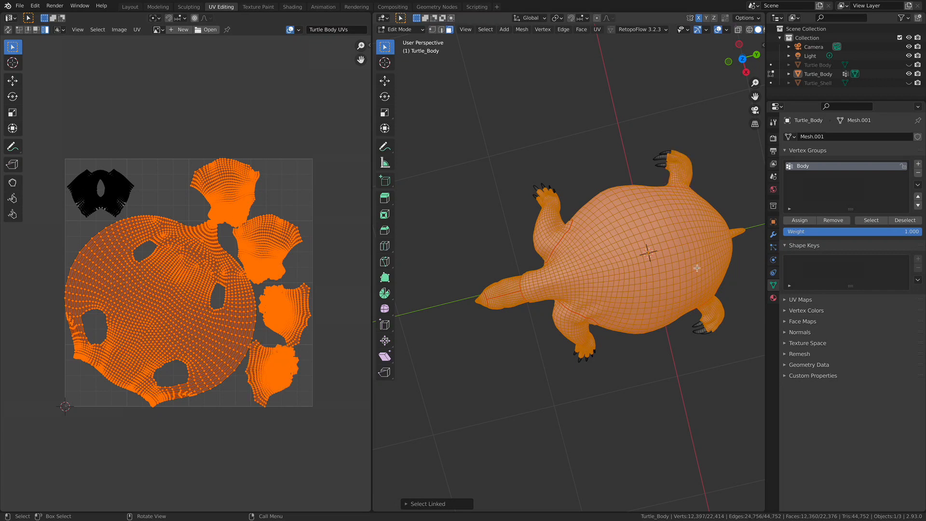
# - Clear the selection and examine the marked seams around the turtle's head, neck and front leg
pyautogui.click(715, 177)
pyautogui.moveTo(670, 290); pyautogui.dragTo(642, 247, button='middle')
pyautogui.moveTo(591, 274); pyautogui.dragTo(573, 244, button='middle')
pyautogui.keyDown('ctrl'); pyautogui.moveTo(574, 308); pyautogui.dragTo(638, 273, button='middle'); pyautogui.keyUp('ctrl')
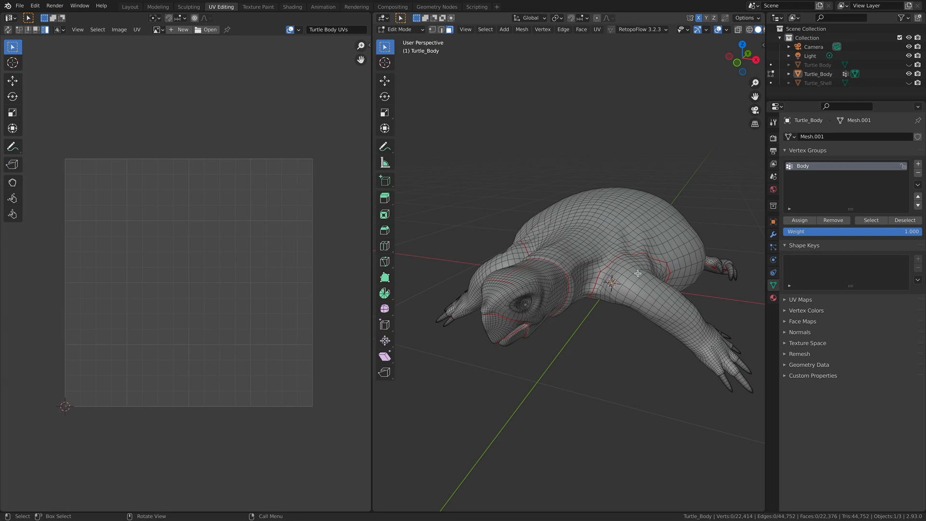
pyautogui.moveTo(680, 220); pyautogui.dragTo(604, 230, button='middle')
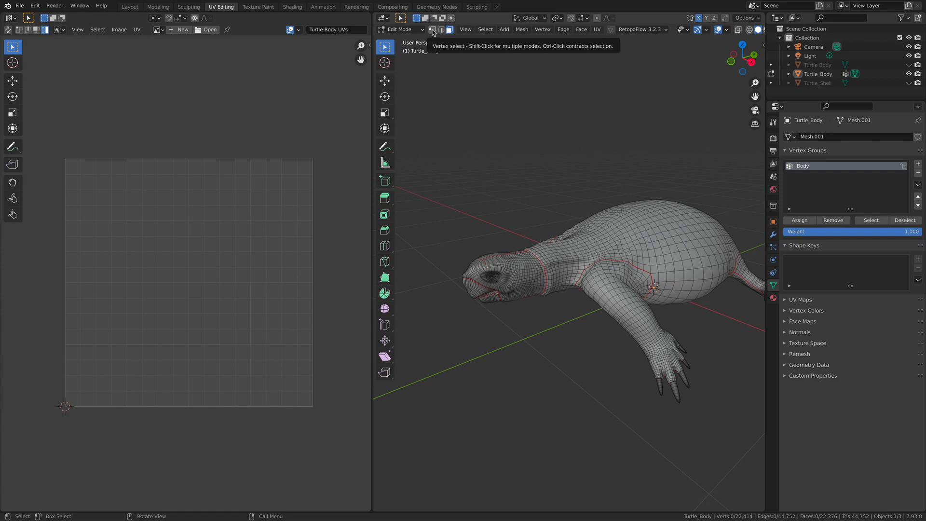
# - Return to the Sculpting workspace and turn off the wireframe overlay for a smooth view of the turtle
pyautogui.click(188, 7)
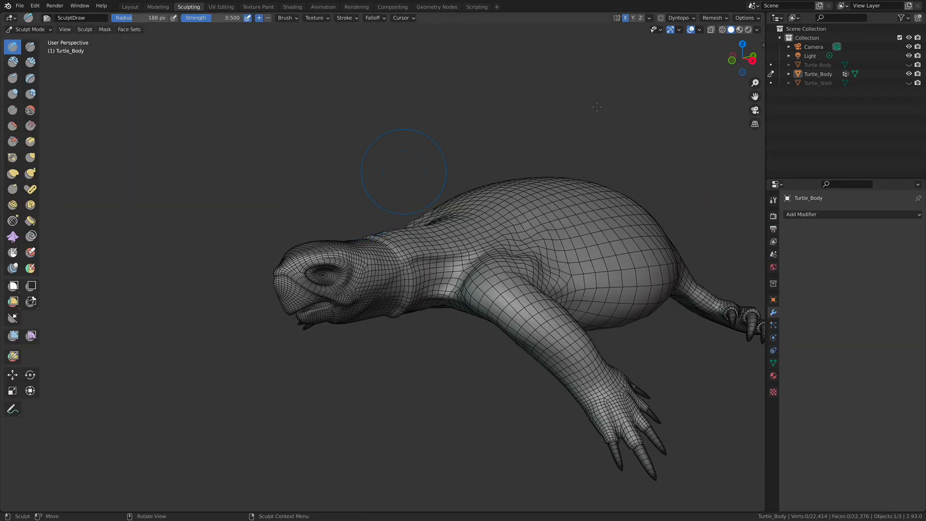
pyautogui.click(700, 30)
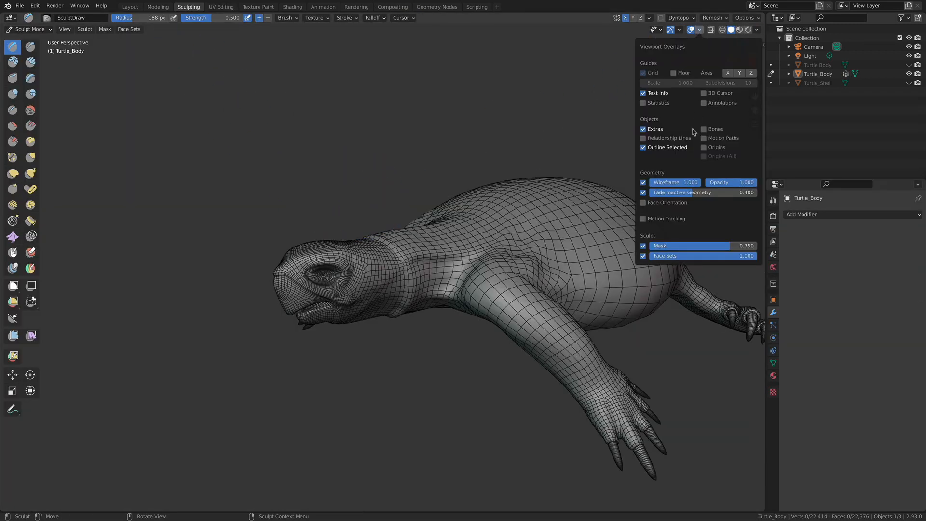
pyautogui.click(643, 183)
pyautogui.moveTo(507, 207)
pyautogui.mouseDown(button='middle')
pyautogui.moveTo(540, 215)
pyautogui.moveTo(517, 186)
pyautogui.moveTo(507, 192)
pyautogui.mouseUp(button='middle')
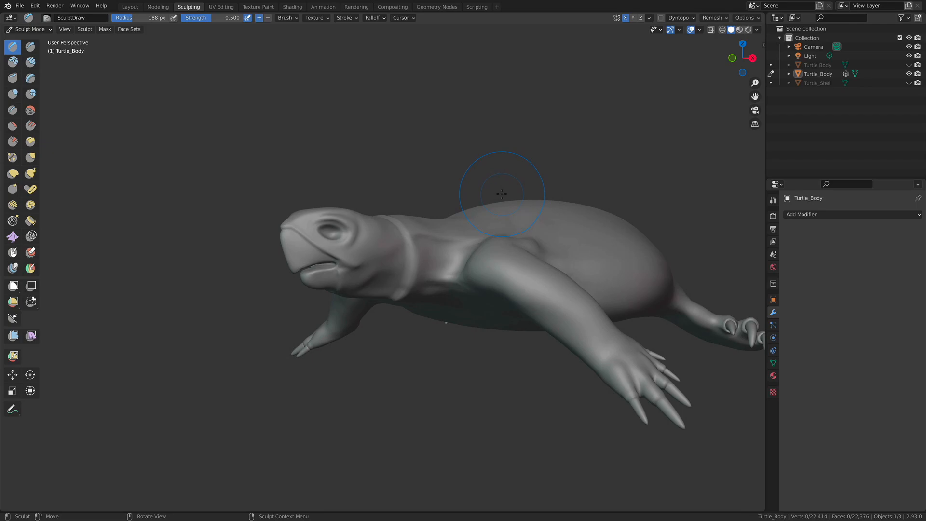